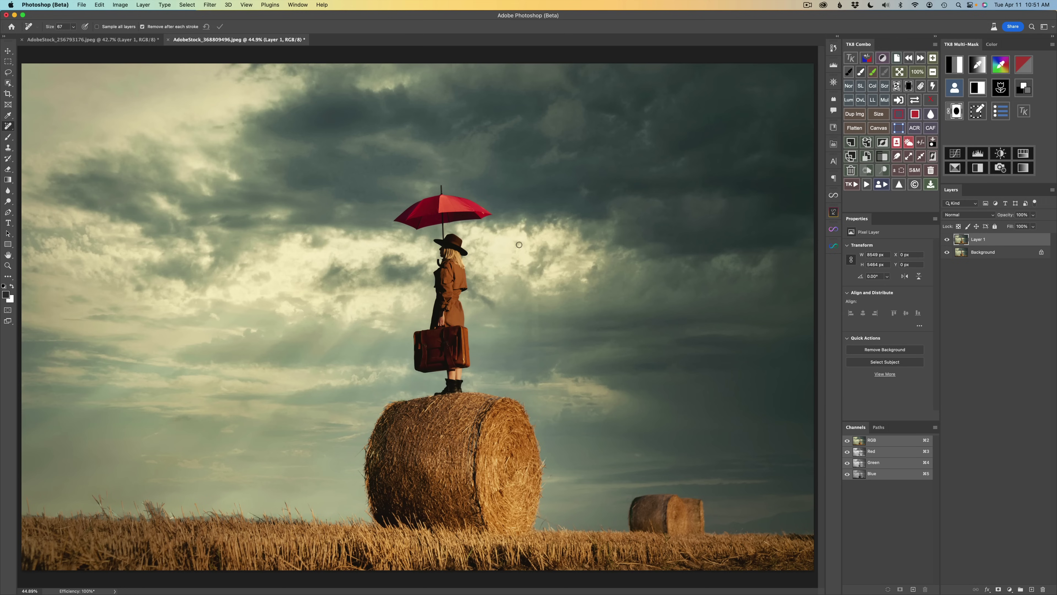
Activate the Remove tool from the group of healing and retouching tools.
click(981, 354)
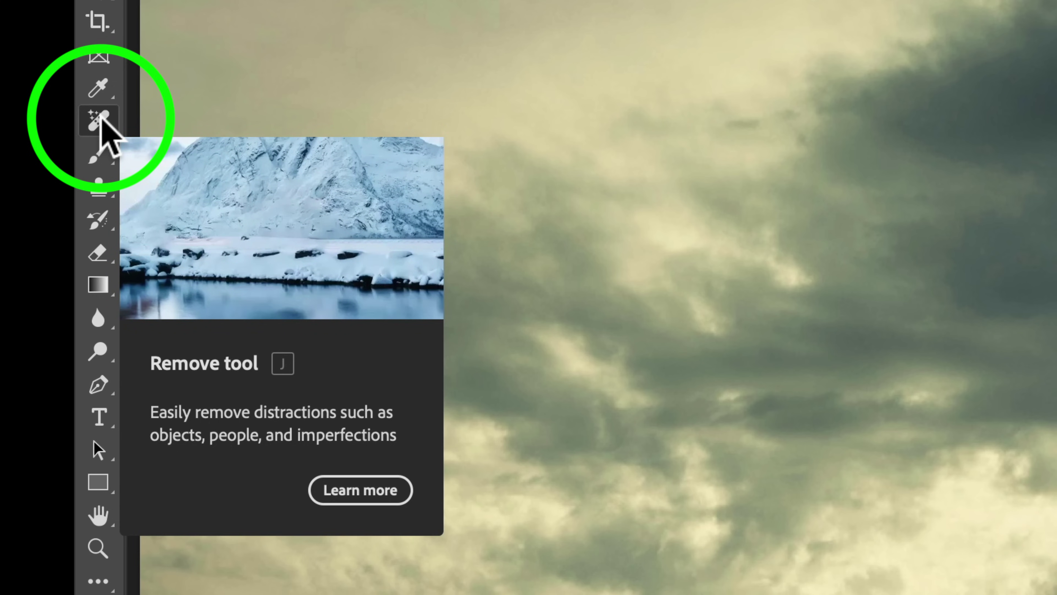
click(101, 119)
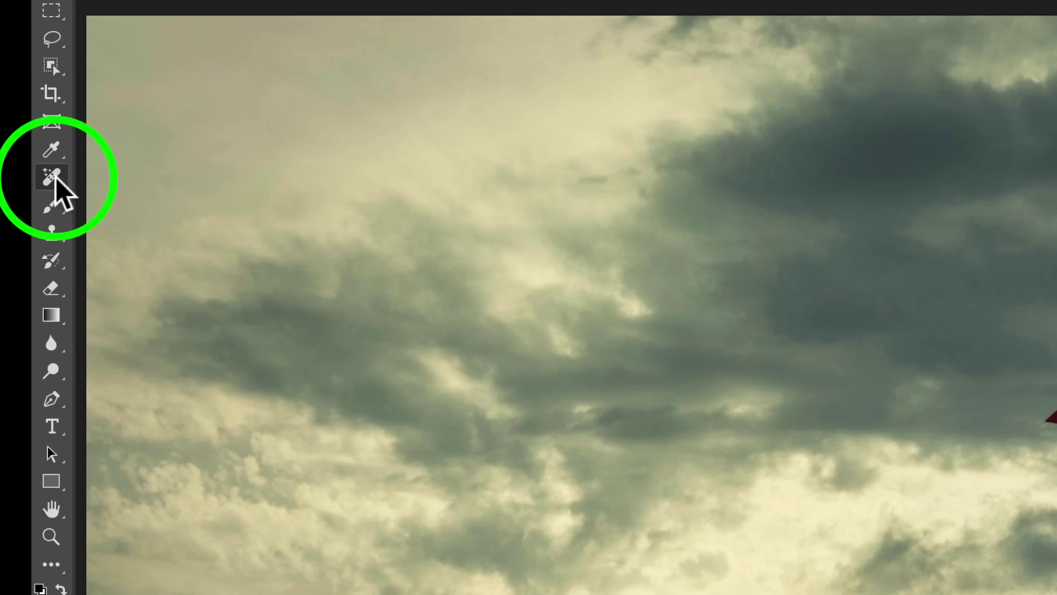
right_click(55, 178)
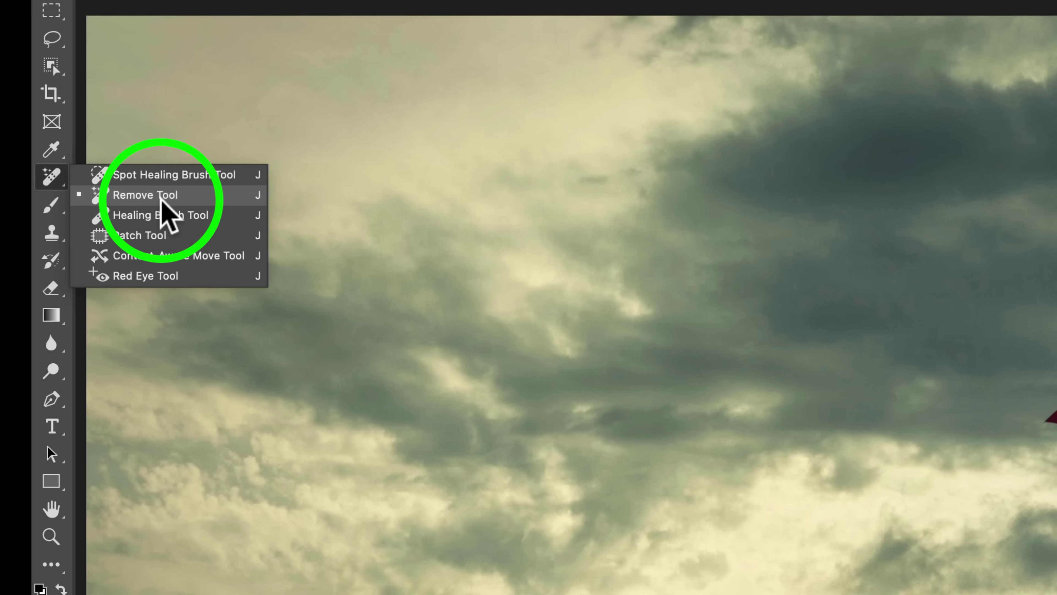
click(148, 199)
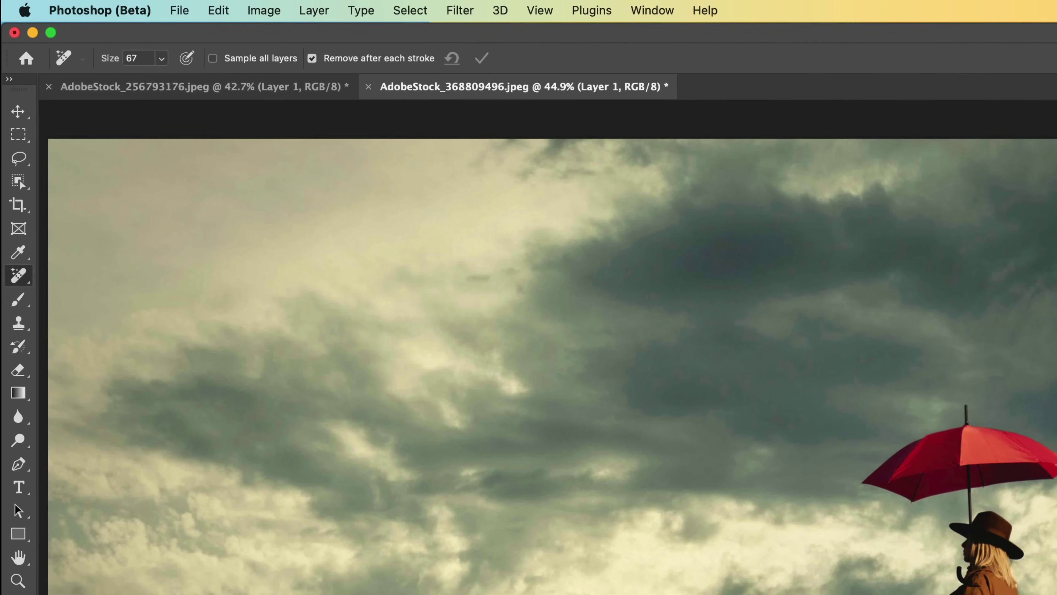
Try removing the small distant hay bale by brushing over it with the Remove tool, and undo the removal.
mouse_move(654, 494)
mouse_down()
mouse_move(692, 502)
mouse_move(641, 504)
mouse_move(635, 520)
mouse_move(694, 525)
mouse_move(698, 503)
mouse_move(700, 528)
mouse_move(694, 511)
mouse_move(666, 505)
mouse_move(646, 505)
mouse_move(633, 524)
mouse_up()
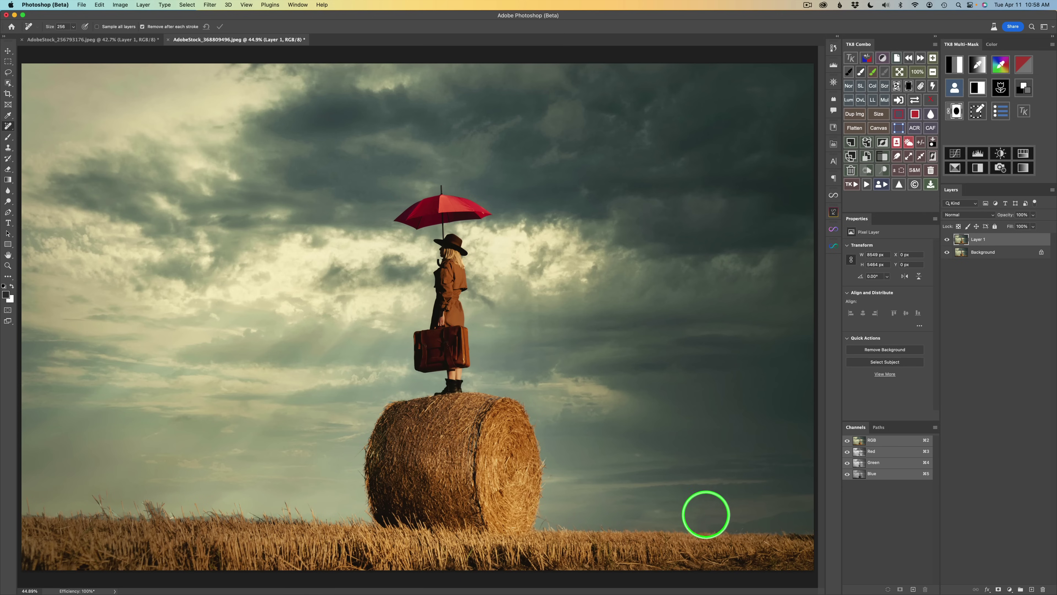
drag(659, 504, 659, 511)
click(660, 511)
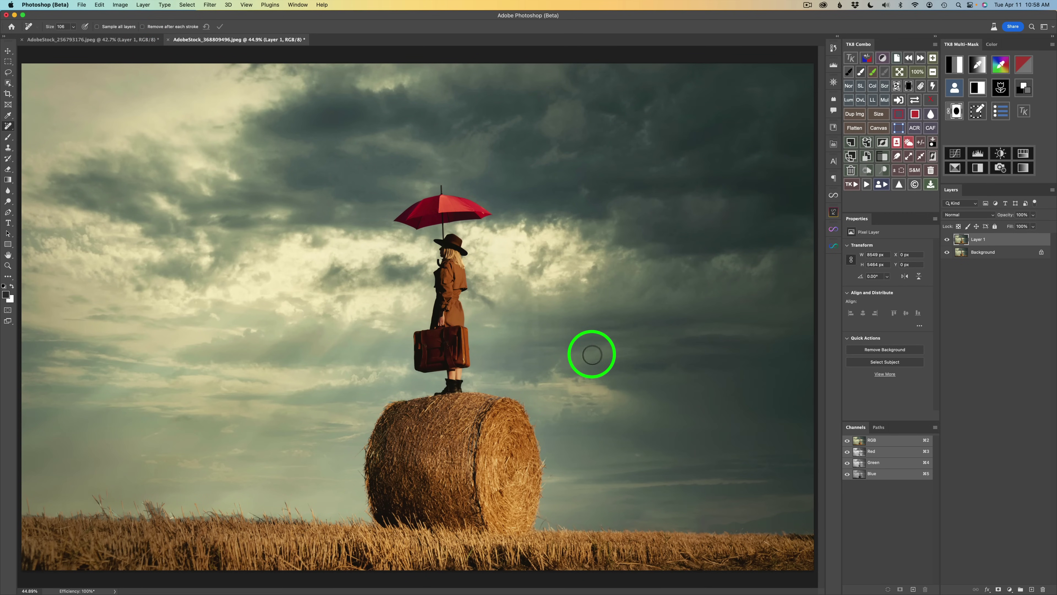
key(super+z)
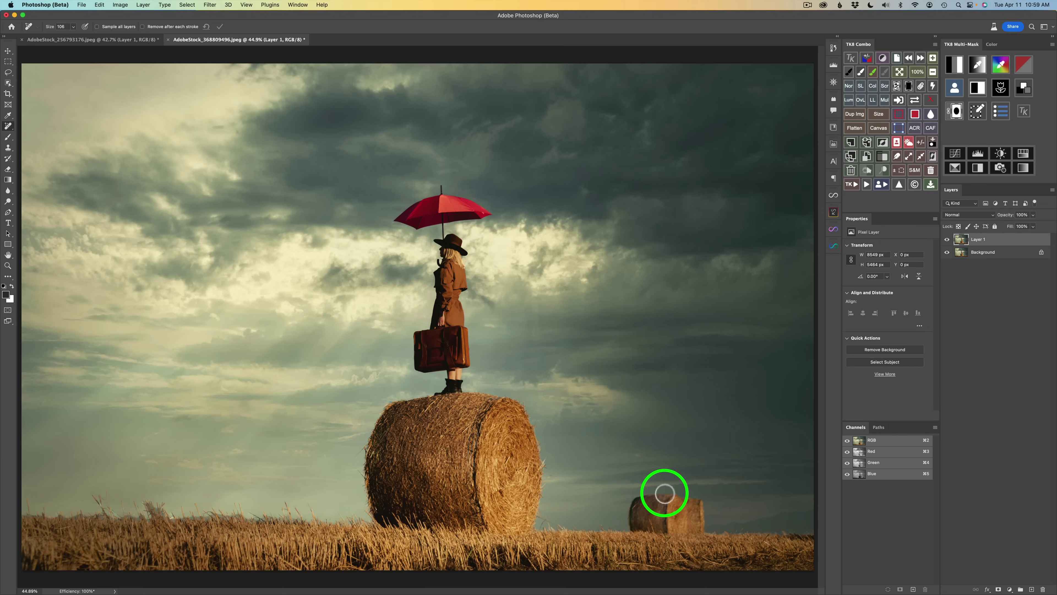
Brush over the small distant hay bale and the tall weed near the photo's left edge, and apply the removal to both together.
mouse_move(670, 498)
mouse_down()
mouse_move(632, 503)
mouse_move(633, 528)
mouse_move(700, 532)
mouse_move(700, 499)
mouse_move(671, 496)
mouse_up()
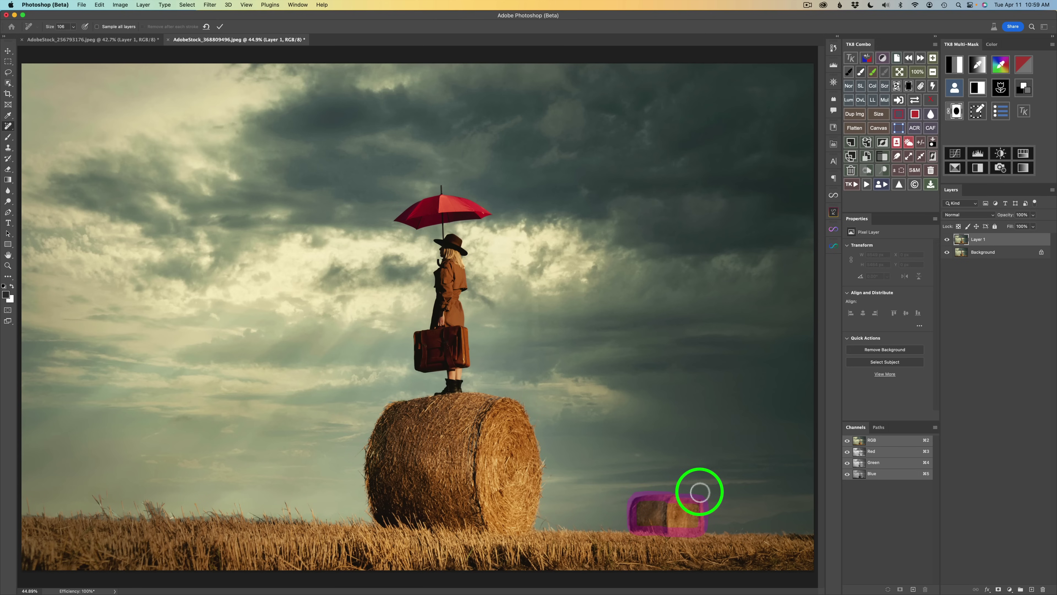
mouse_move(699, 507)
mouse_down()
mouse_move(639, 513)
mouse_move(642, 525)
mouse_move(685, 528)
mouse_move(699, 514)
mouse_move(651, 509)
mouse_move(655, 522)
mouse_move(692, 516)
mouse_move(630, 520)
mouse_up()
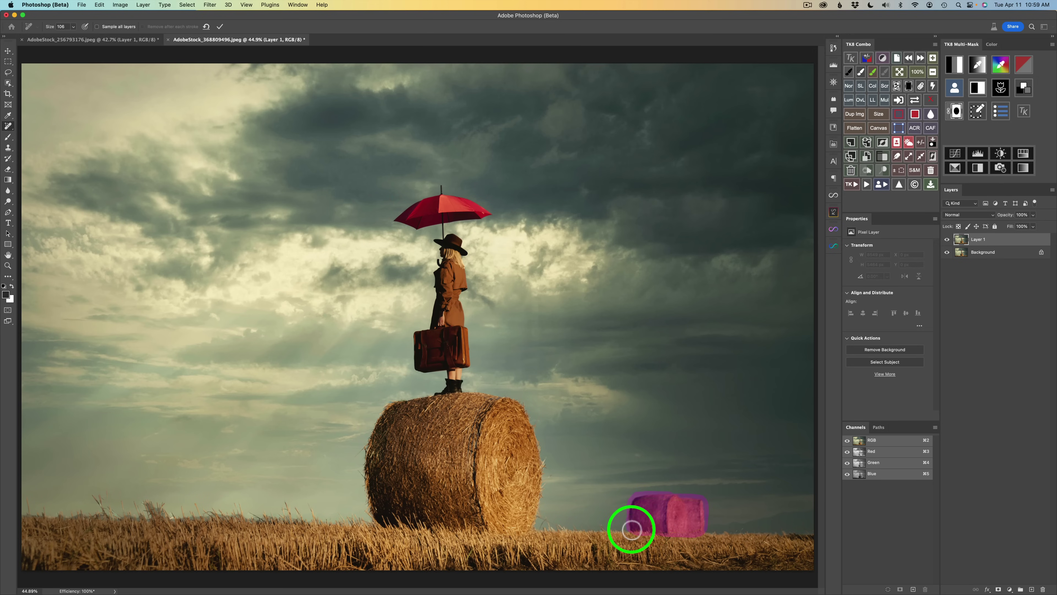
mouse_move(96, 496)
mouse_down()
mouse_move(104, 512)
mouse_move(107, 486)
mouse_move(116, 515)
mouse_move(99, 493)
mouse_move(95, 510)
mouse_move(102, 503)
mouse_up()
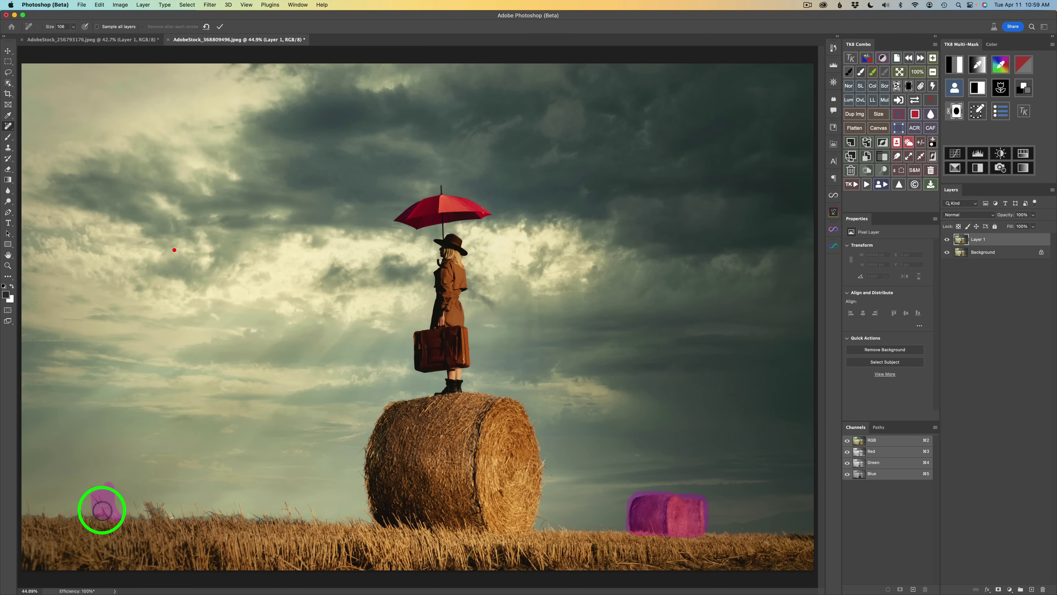
click(220, 27)
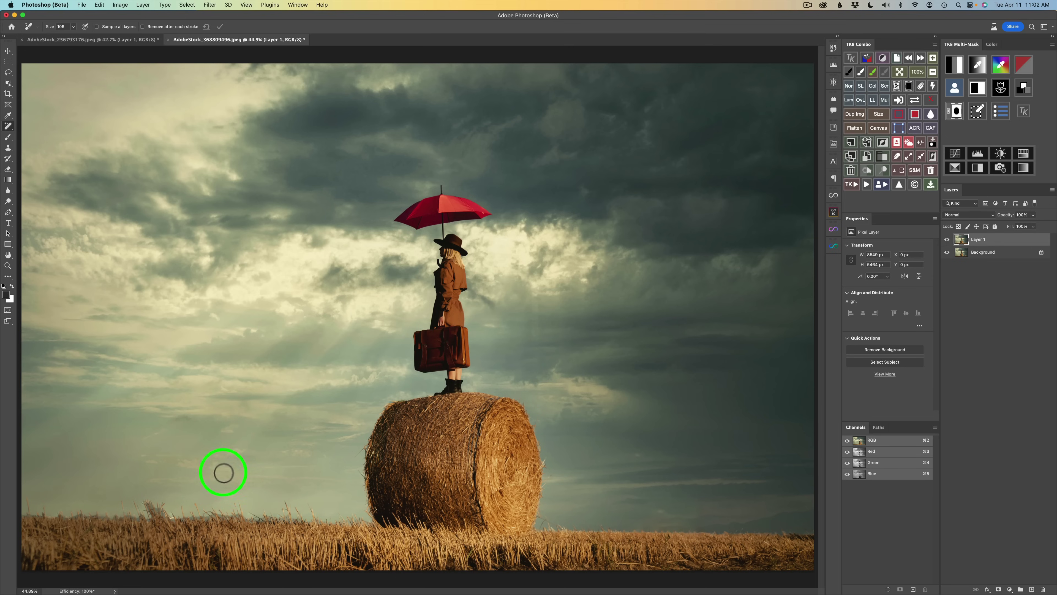
Brush over the remaining tall grass on the left horizon and at the photo's left edge, and apply the removal.
mouse_move(161, 507)
mouse_down()
mouse_move(149, 501)
mouse_move(170, 510)
mouse_move(151, 517)
mouse_move(119, 502)
mouse_move(142, 515)
mouse_up()
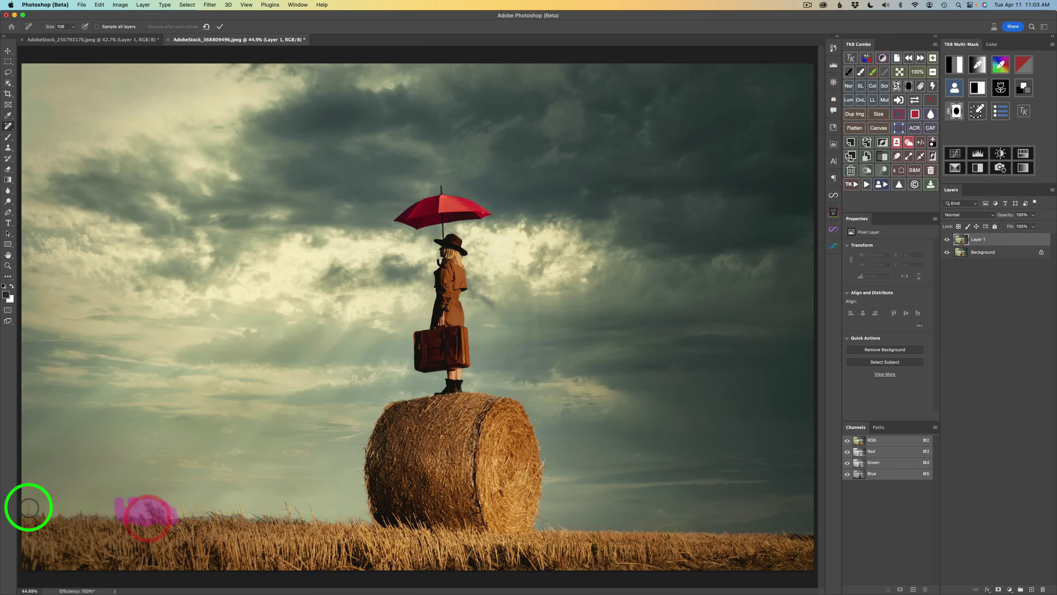
drag(24, 502, 26, 505)
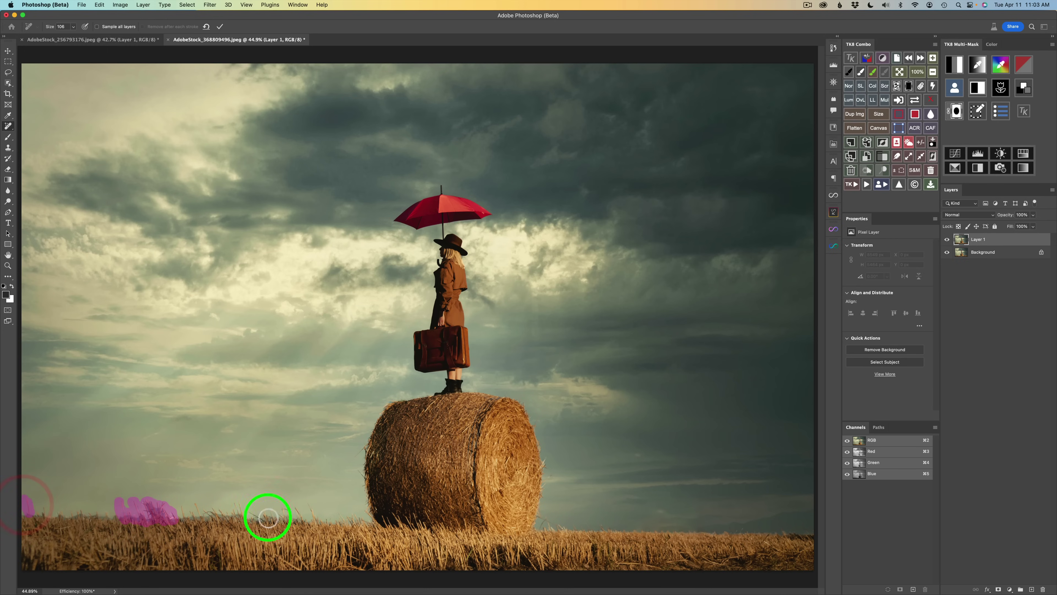
click(219, 26)
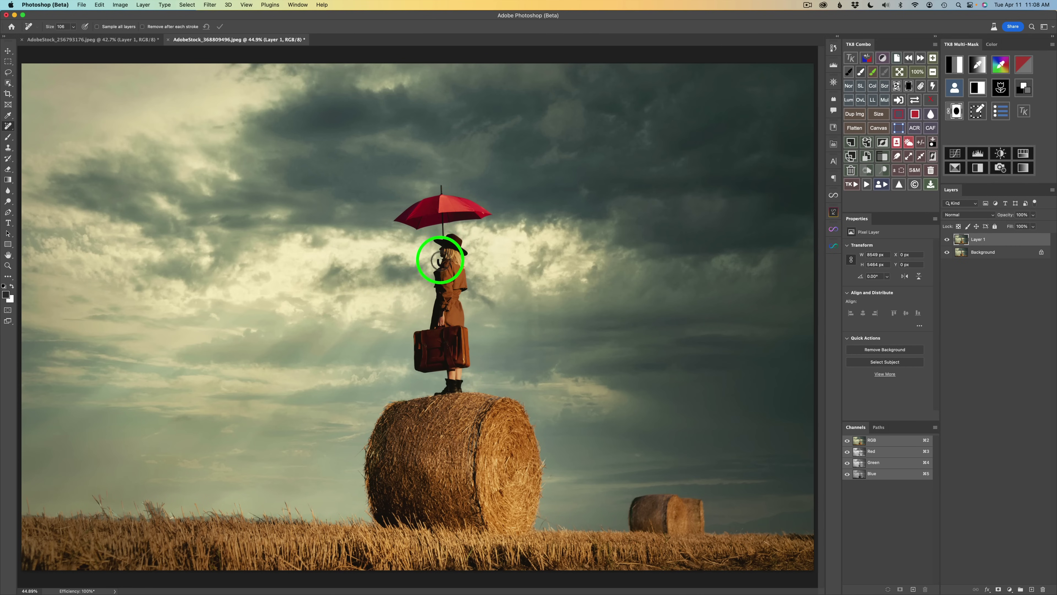
Enable Remove after each stroke, enlarge the brush and brush over the red umbrella to remove it.
drag(354, 160, 361, 163)
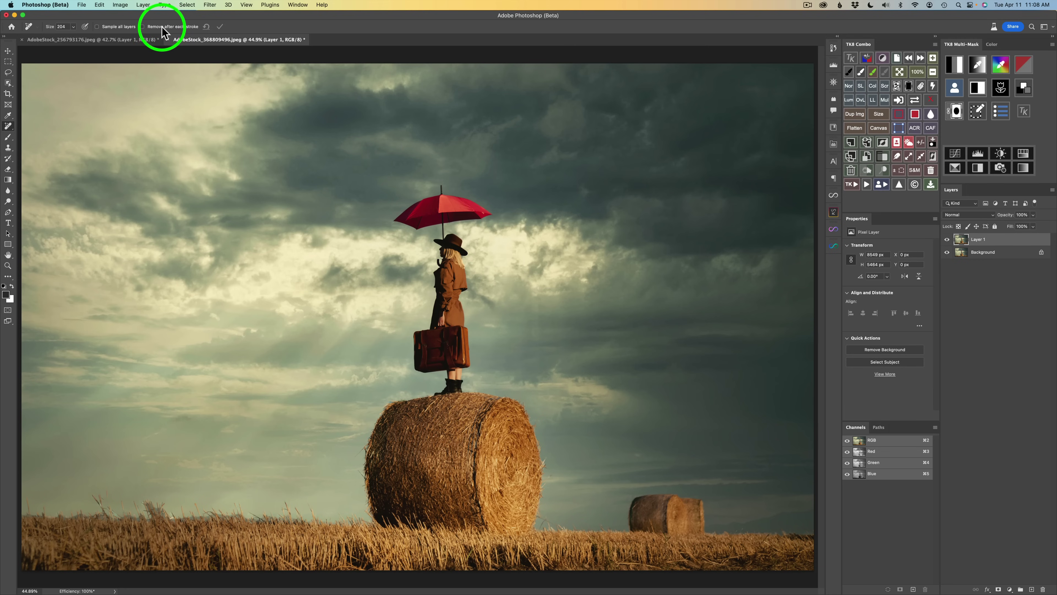
click(142, 26)
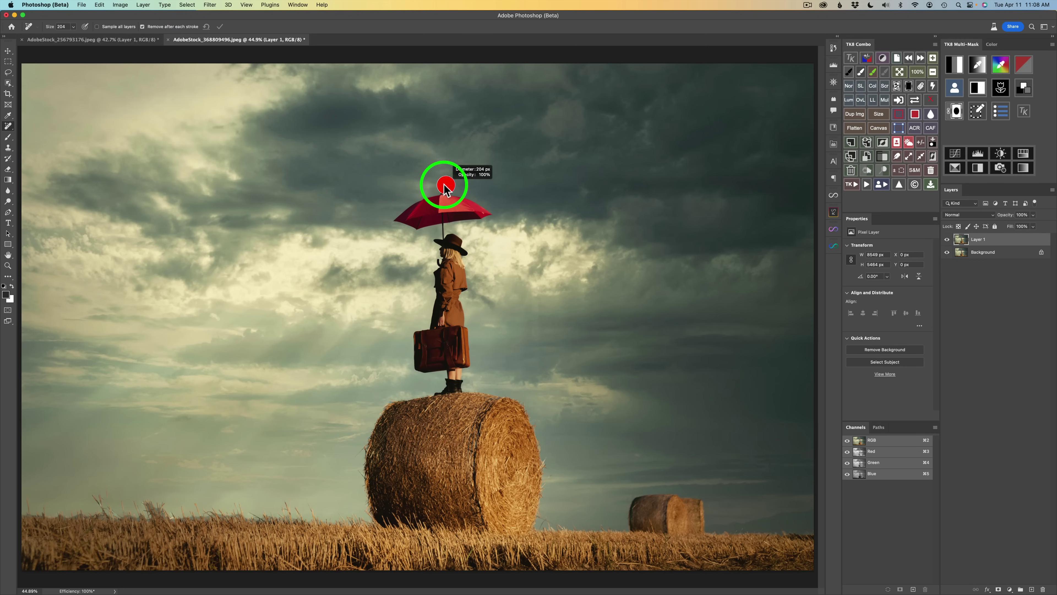
drag(408, 207, 404, 225)
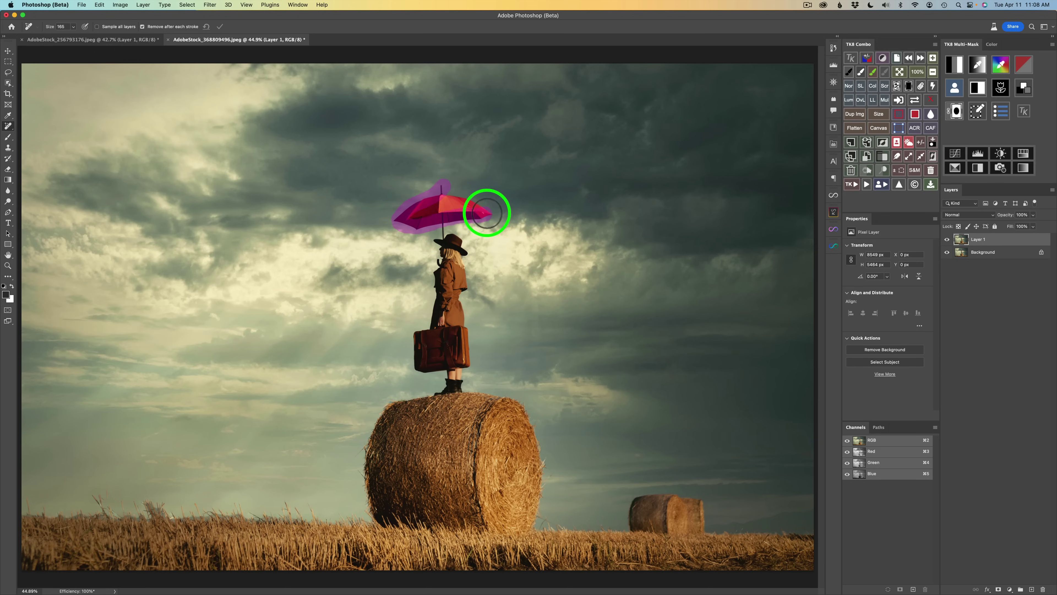
drag(461, 221, 429, 216)
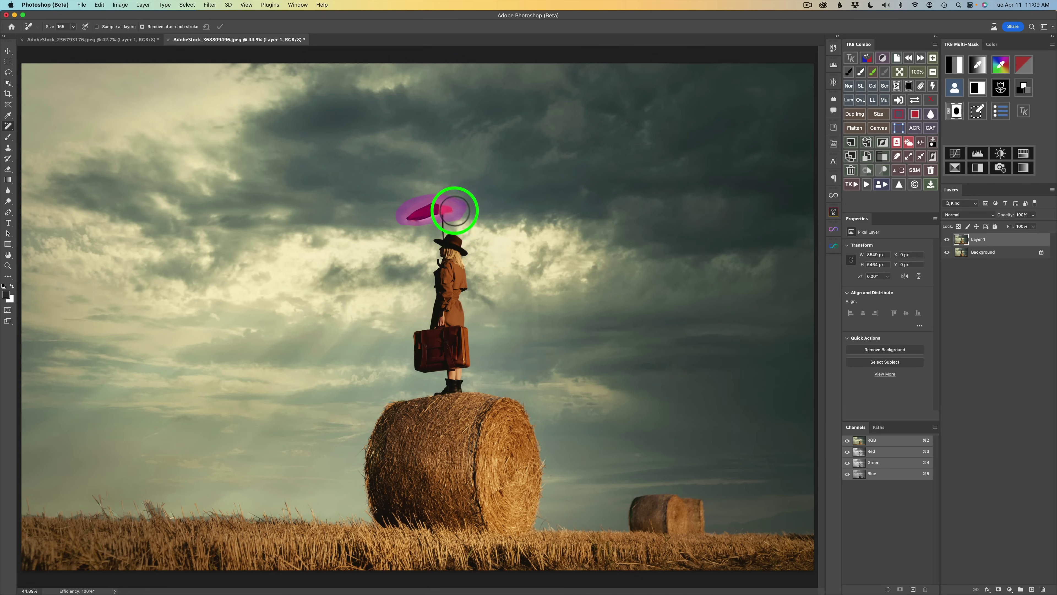
Brush away the leftover parts of the umbrella and its handle in front of the woman, using a smaller brush for the handle.
drag(412, 214, 417, 208)
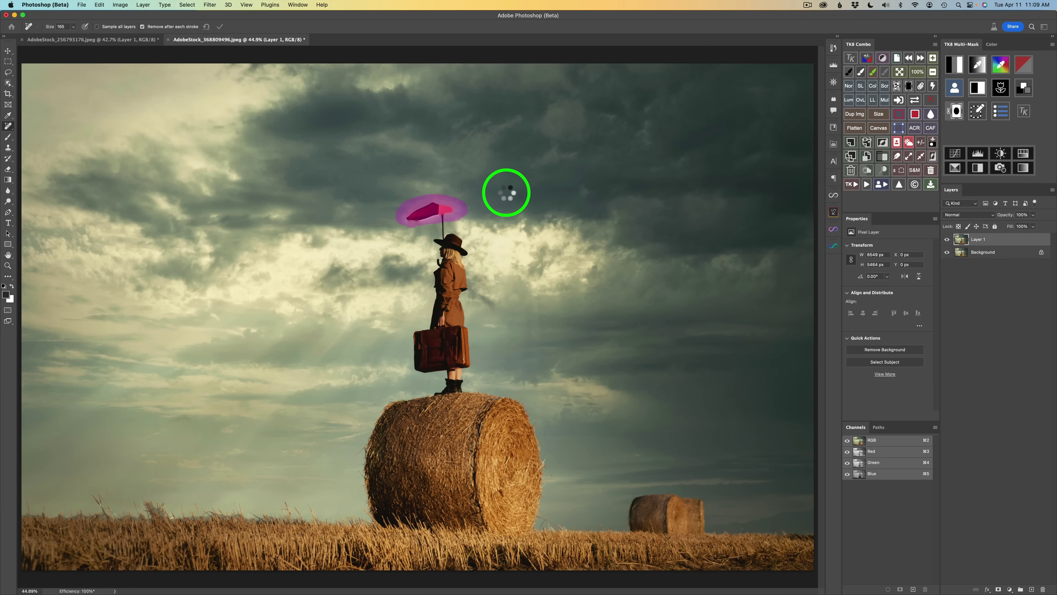
mouse_move(434, 208)
mouse_down()
mouse_move(444, 236)
mouse_move(442, 206)
mouse_move(443, 238)
mouse_move(443, 206)
mouse_move(442, 222)
mouse_up()
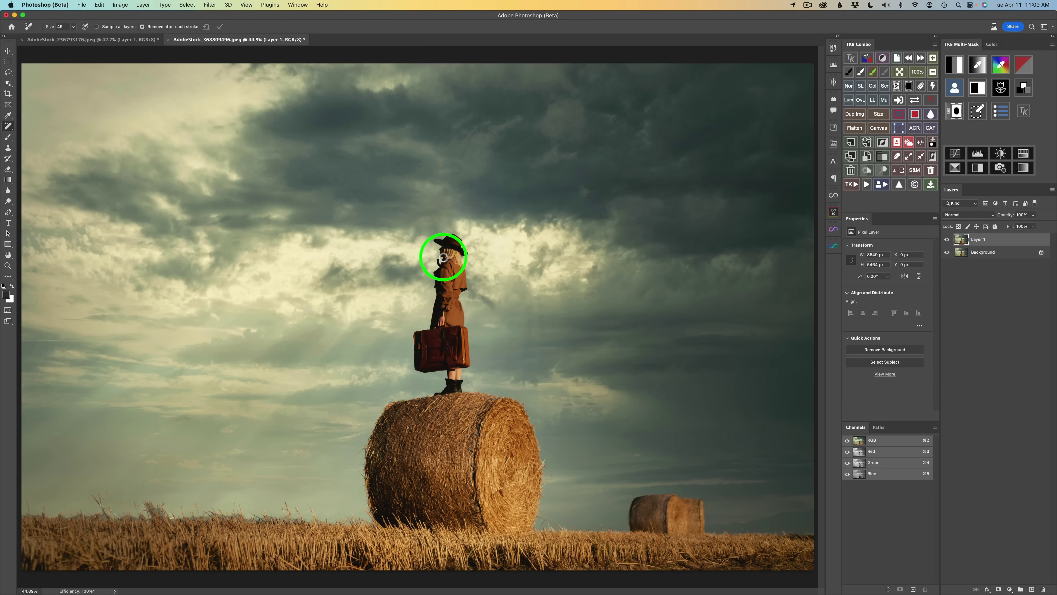
drag(437, 259, 439, 268)
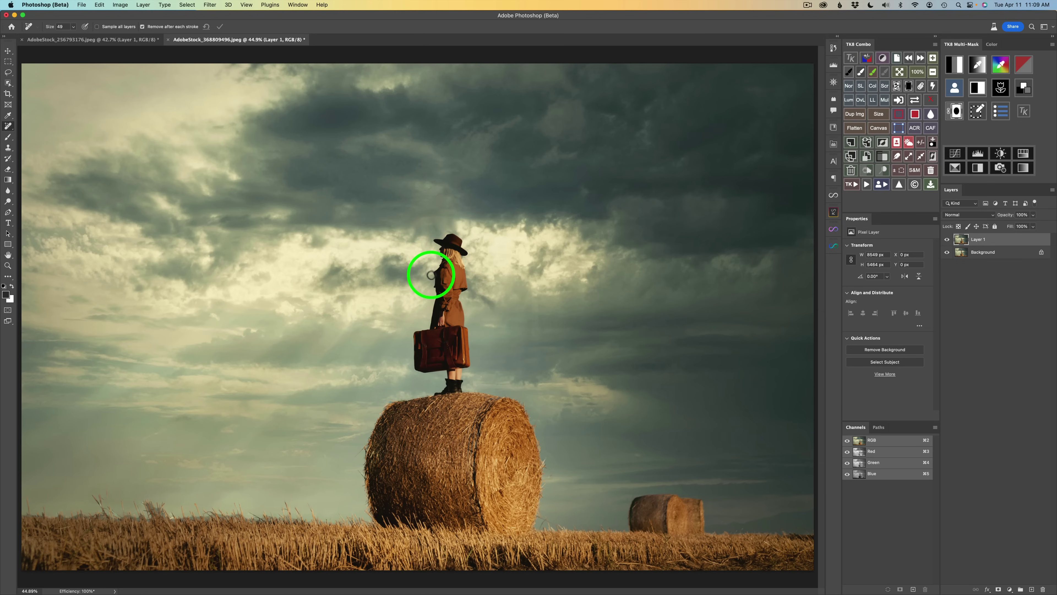
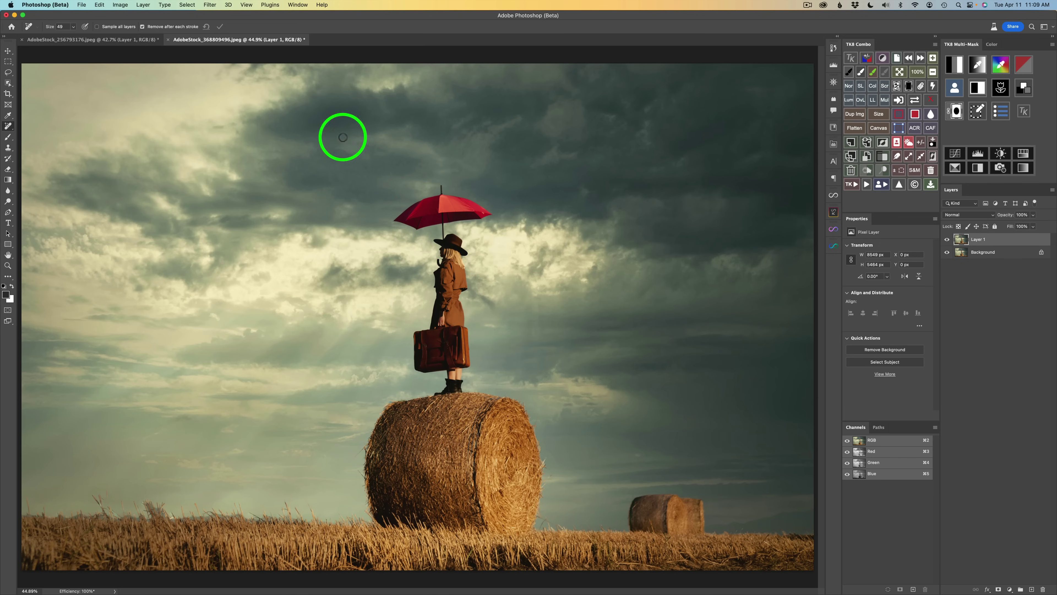
Disable Remove after each stroke, and select the red umbrella with the Object Selection tool, adding its shaft to the selection.
click(142, 27)
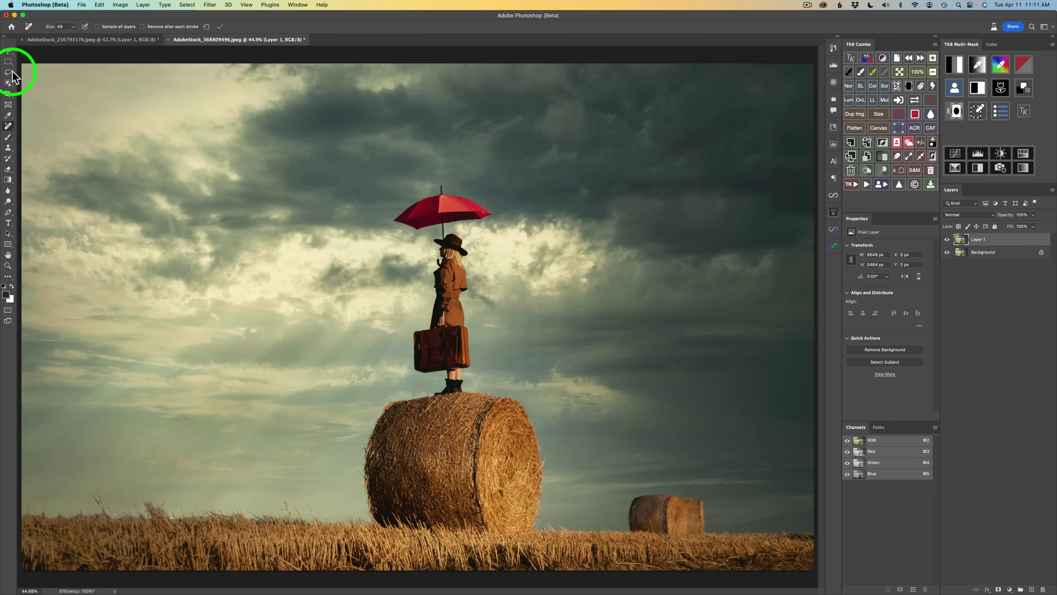
click(8, 82)
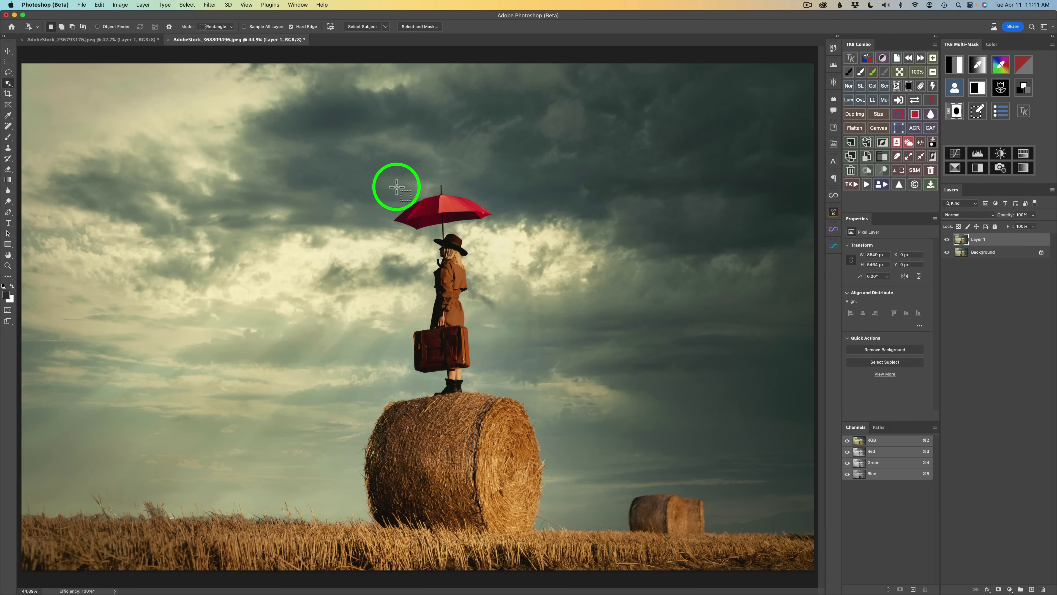
drag(397, 187, 491, 231)
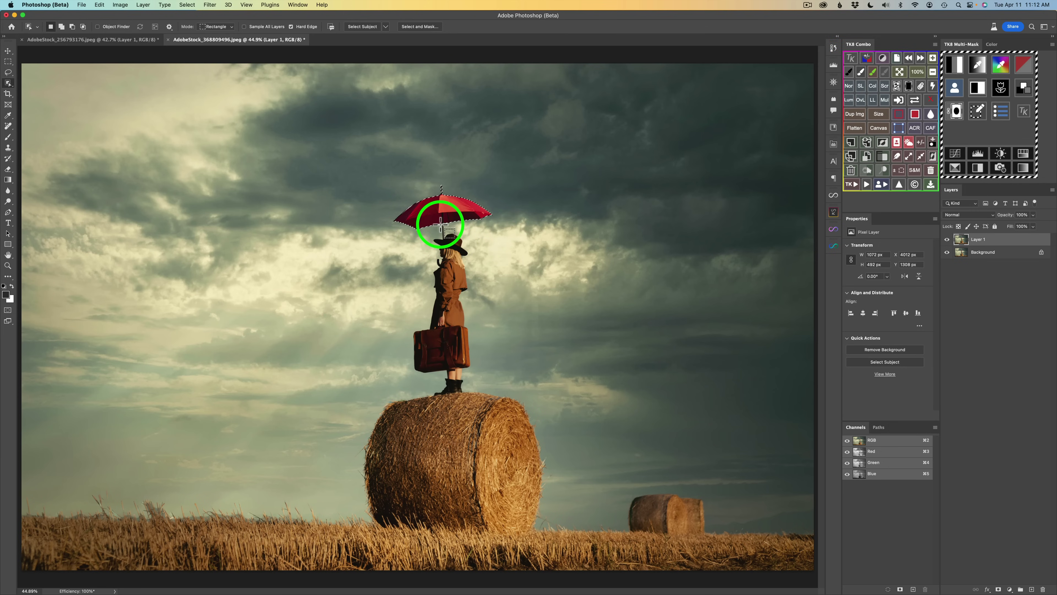
drag(442, 227, 443, 229)
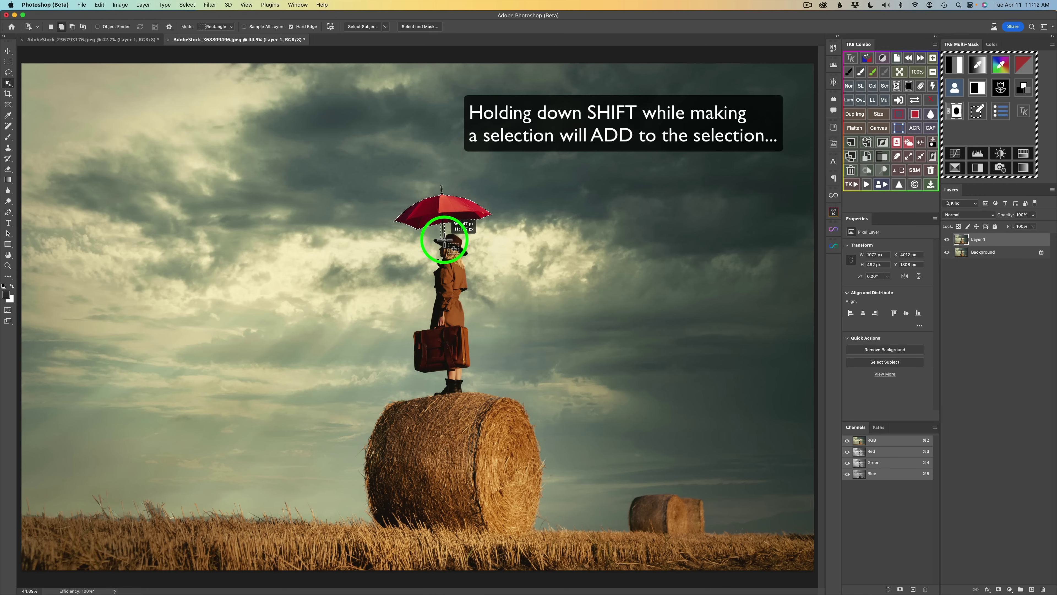
drag(444, 237, 444, 238)
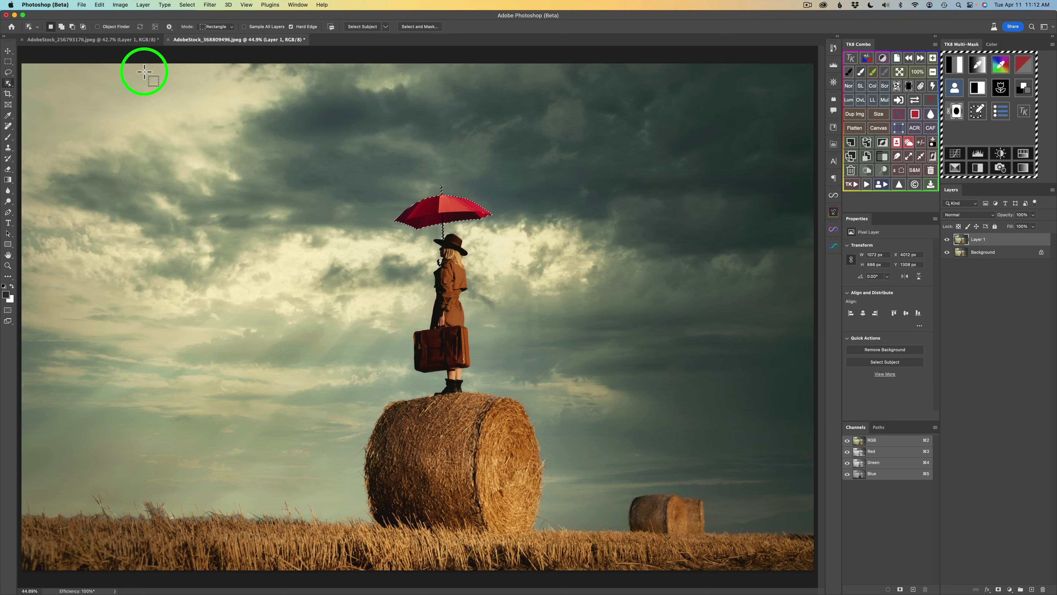
Paint over the selected umbrella and shaft with a large Remove tool brush and apply the removal.
click(9, 125)
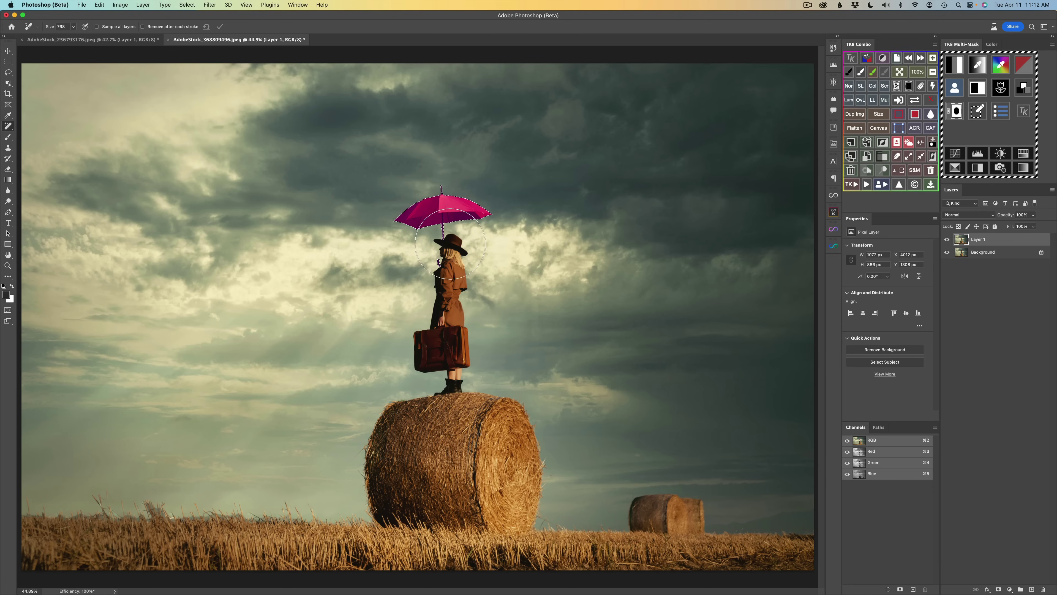
drag(404, 211, 474, 176)
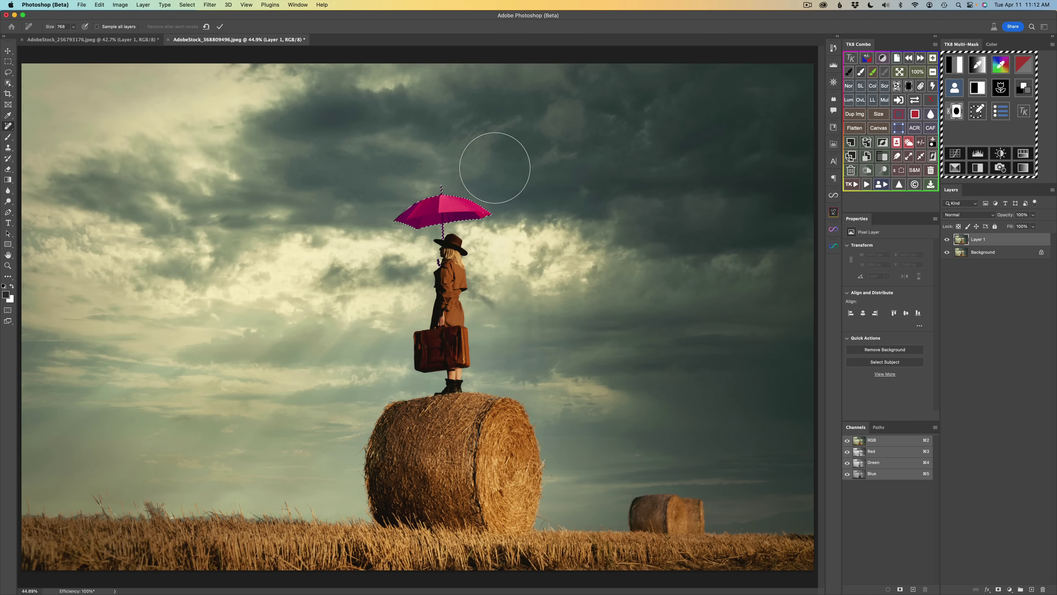
click(220, 27)
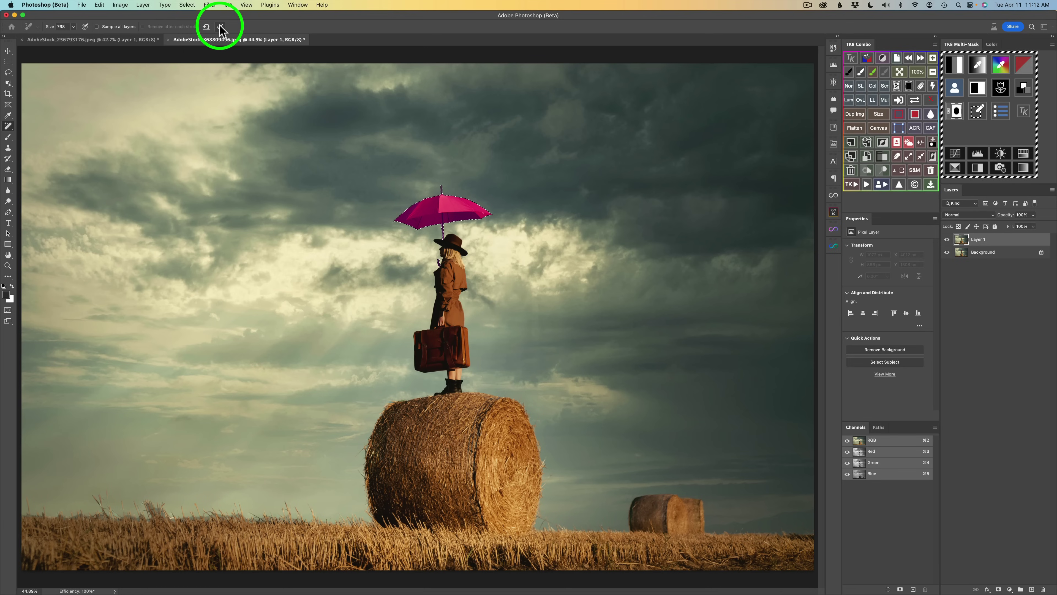
click(625, 194)
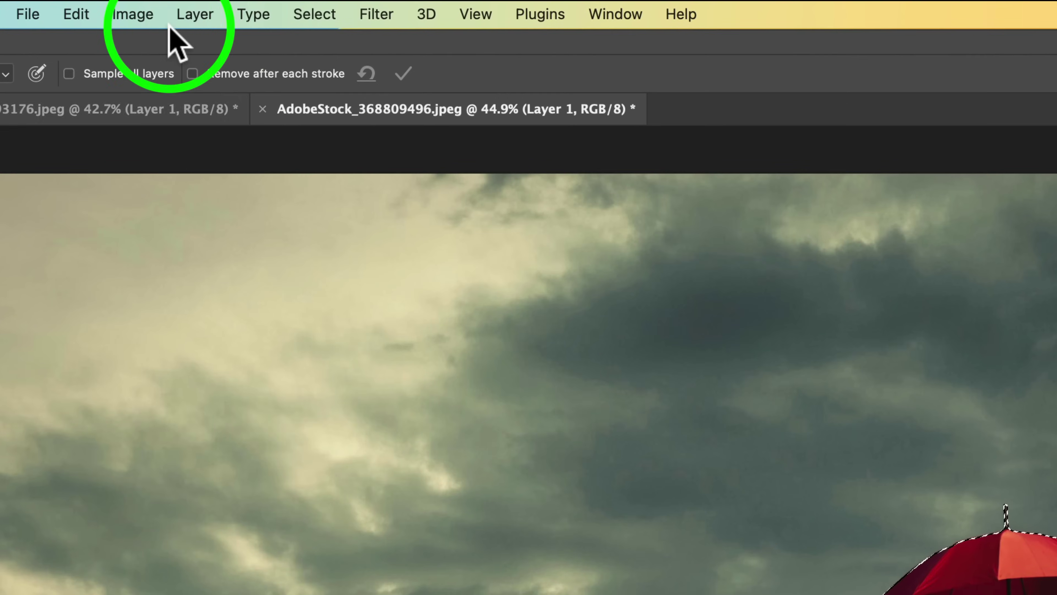
Expand the umbrella selection by 10 pixels, then paint over it with the Remove tool and apply the removal.
click(322, 16)
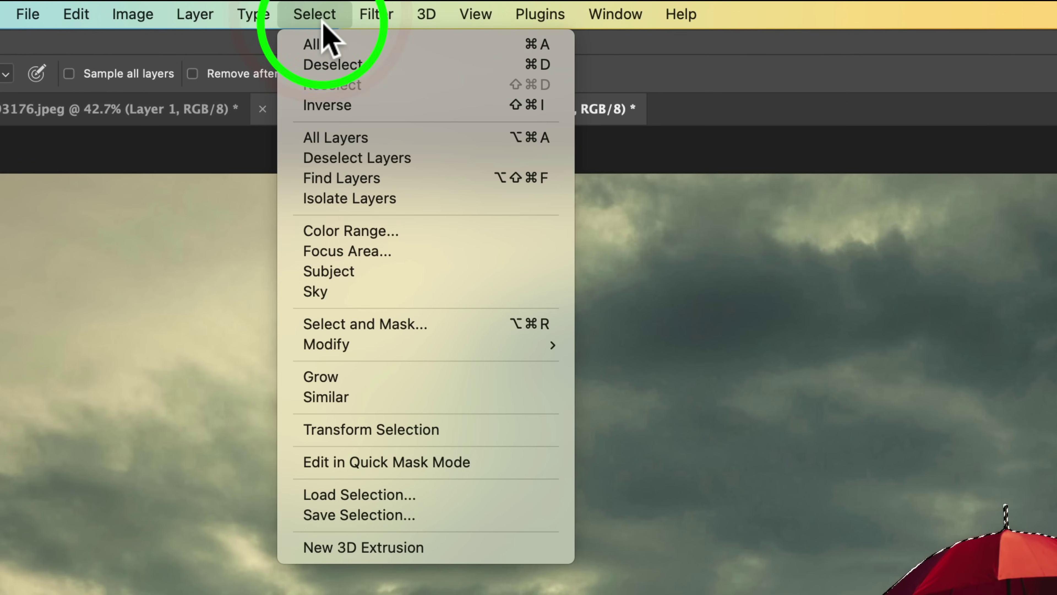
mouse_move(422, 341)
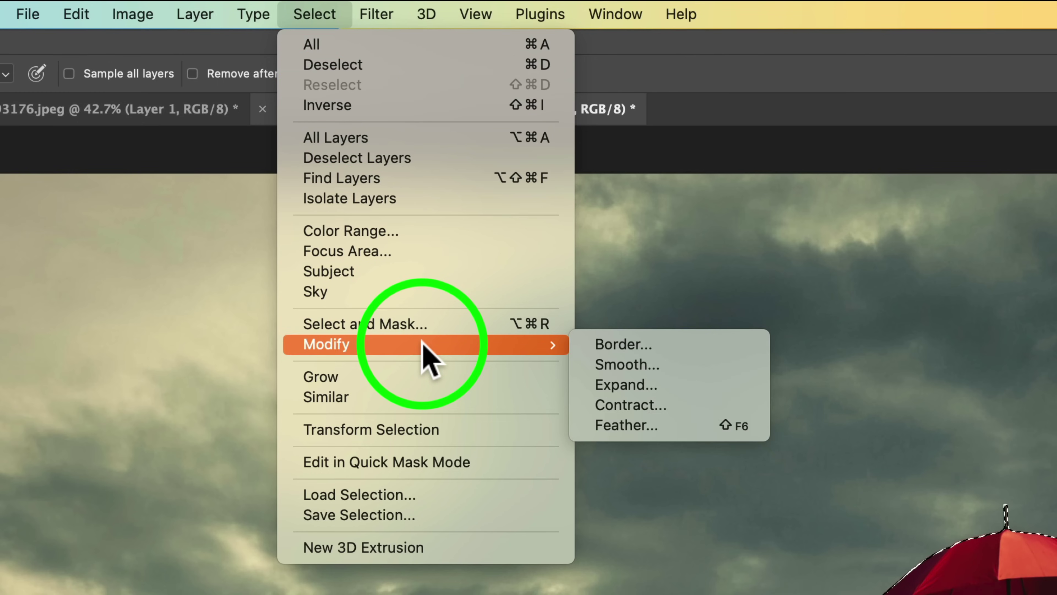
click(635, 387)
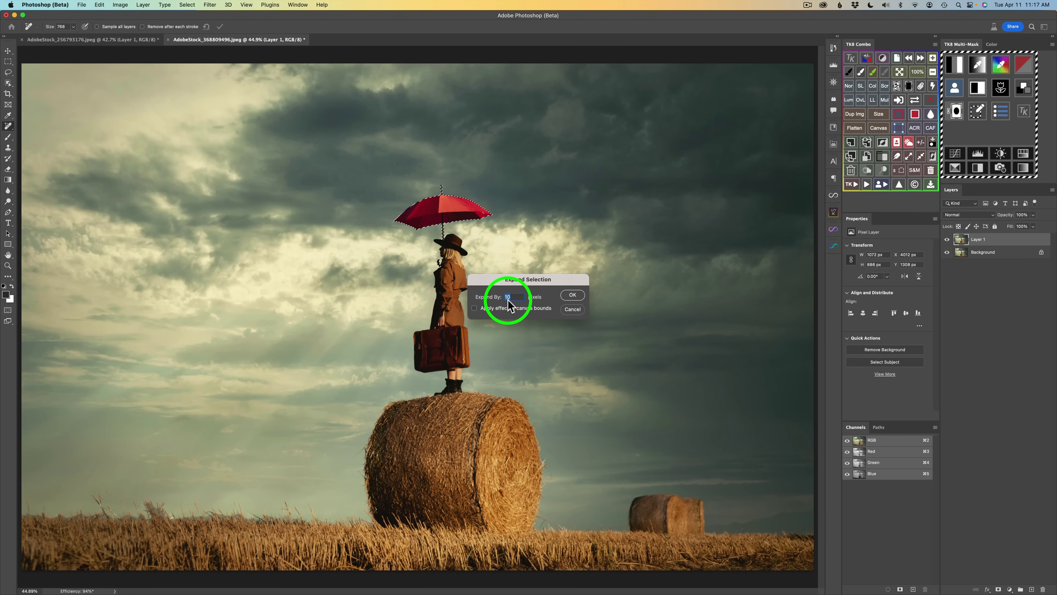
mouse_move(505, 297)
mouse_down()
mouse_move(485, 298)
mouse_move(494, 299)
mouse_up()
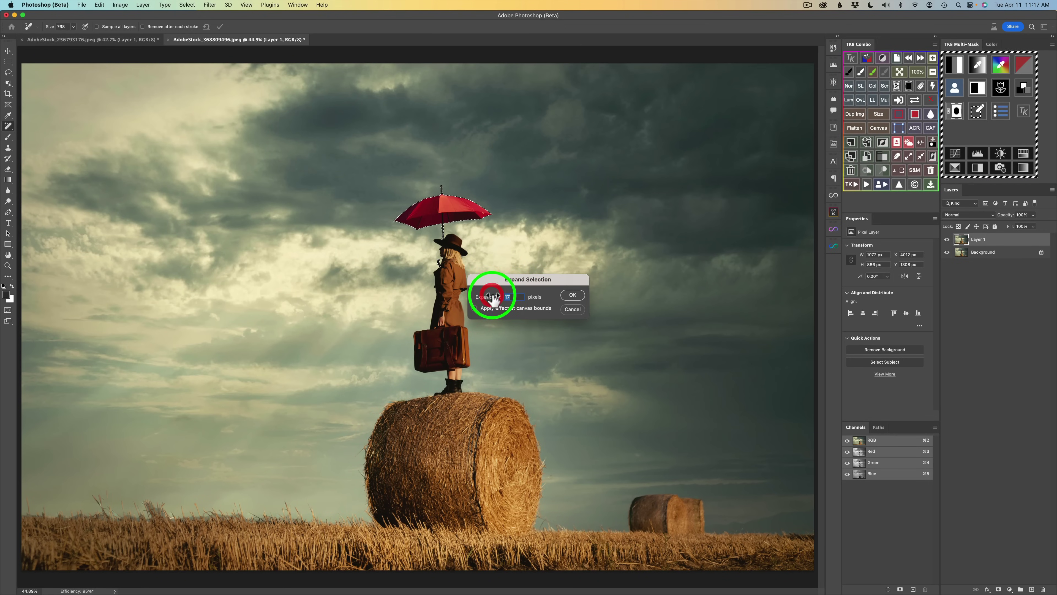
text(10)
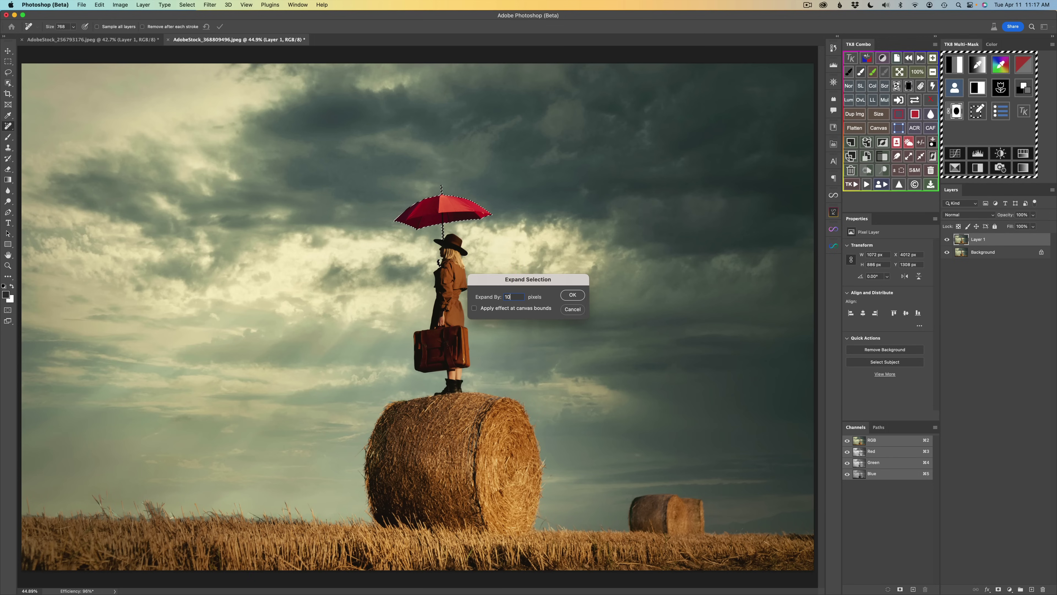
click(571, 295)
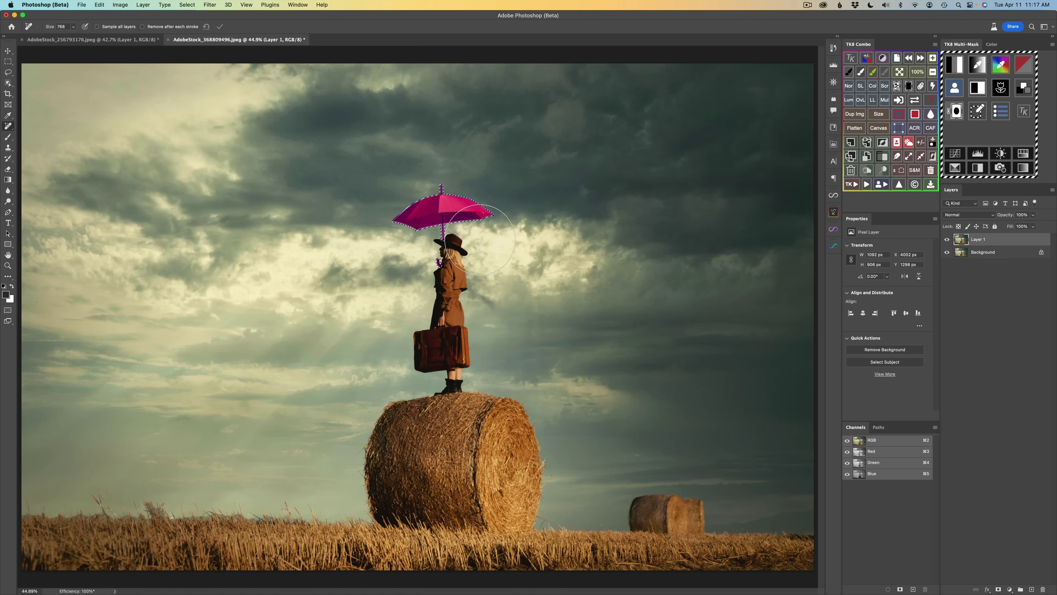
drag(425, 208, 481, 188)
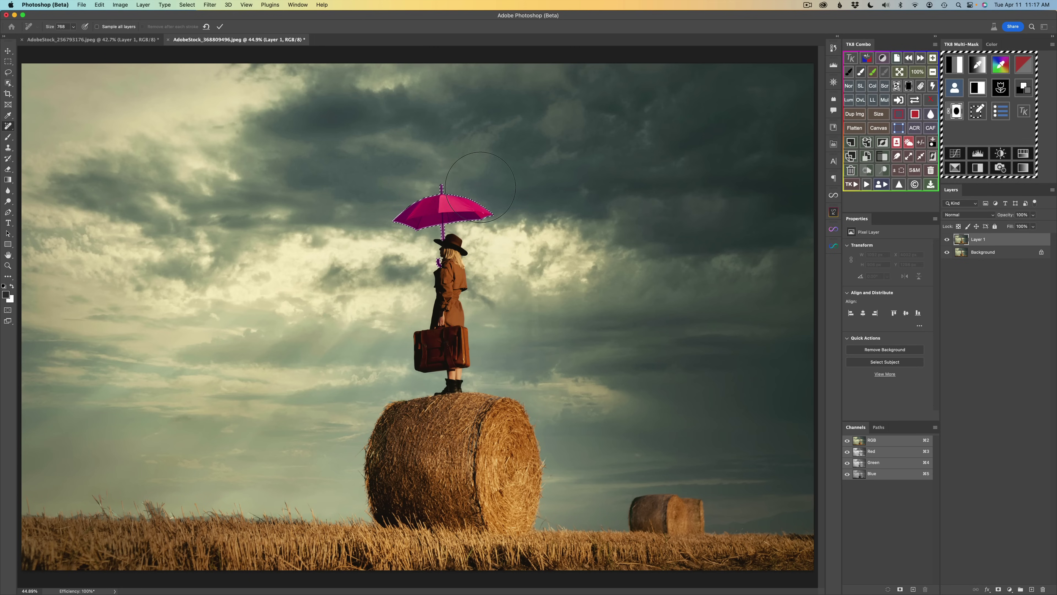
click(220, 27)
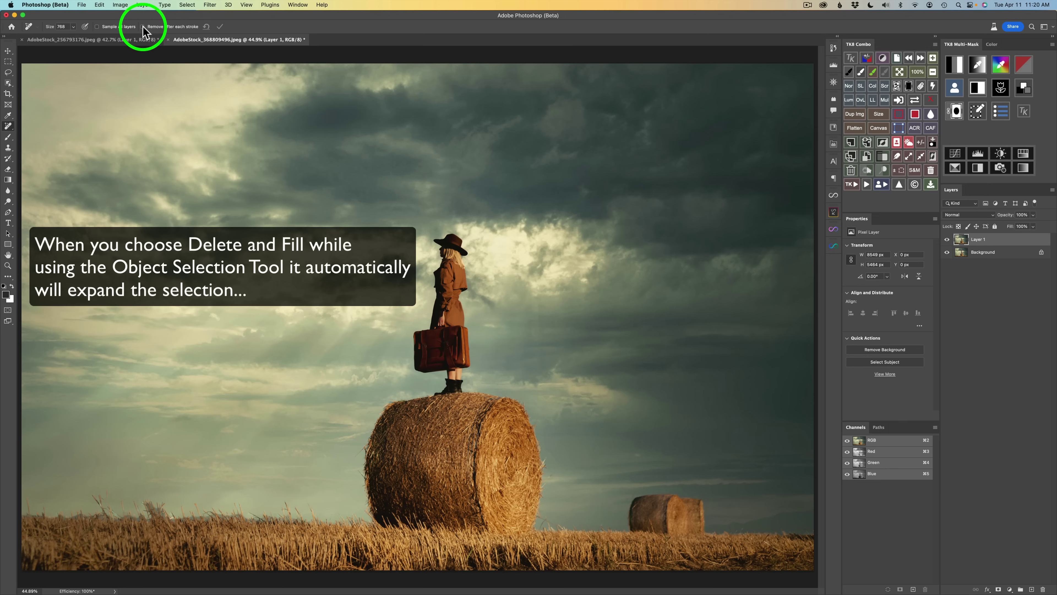
Brush over the distant hay bale and the tall weeds along the left horizon with a smaller Remove brush and apply the removal.
mouse_move(683, 496)
mouse_down()
mouse_move(630, 491)
mouse_move(701, 503)
mouse_move(642, 496)
mouse_move(630, 506)
mouse_move(635, 522)
mouse_move(704, 528)
mouse_move(633, 527)
mouse_move(703, 512)
mouse_move(647, 503)
mouse_up()
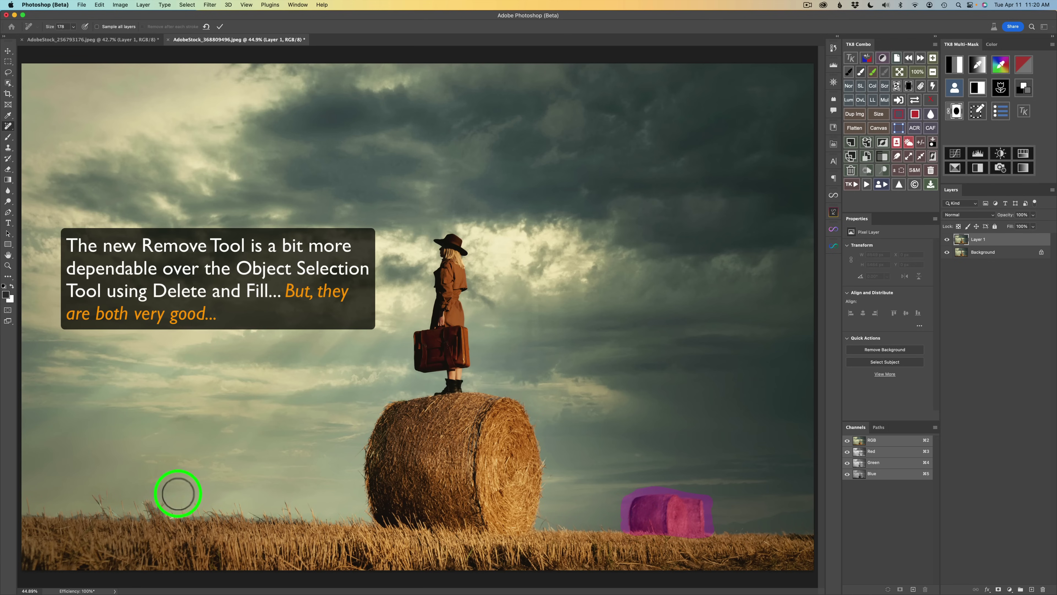
mouse_move(149, 503)
mouse_down()
mouse_move(156, 509)
mouse_move(24, 512)
mouse_up()
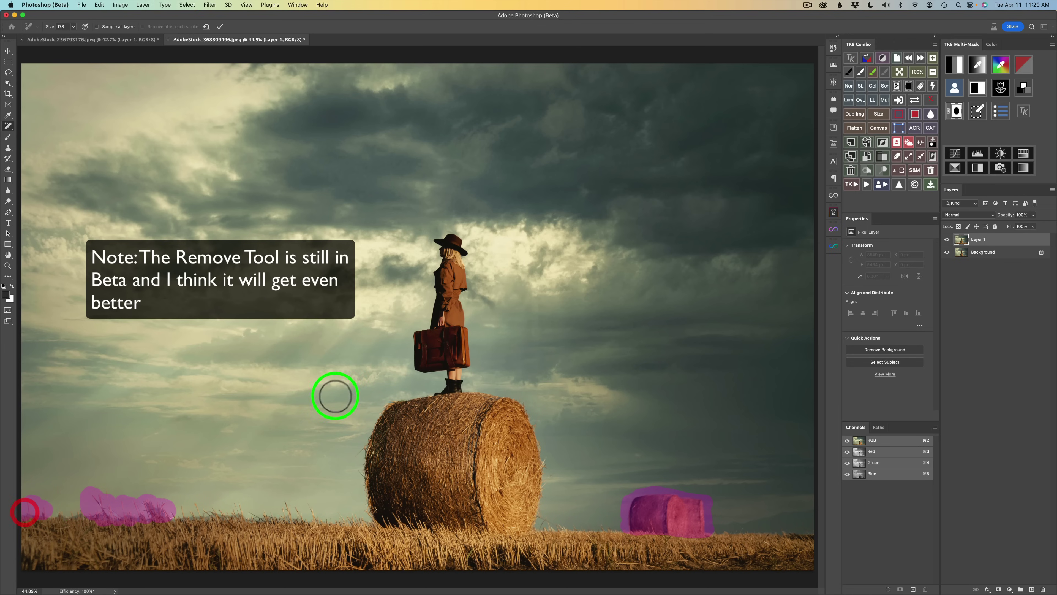
click(219, 26)
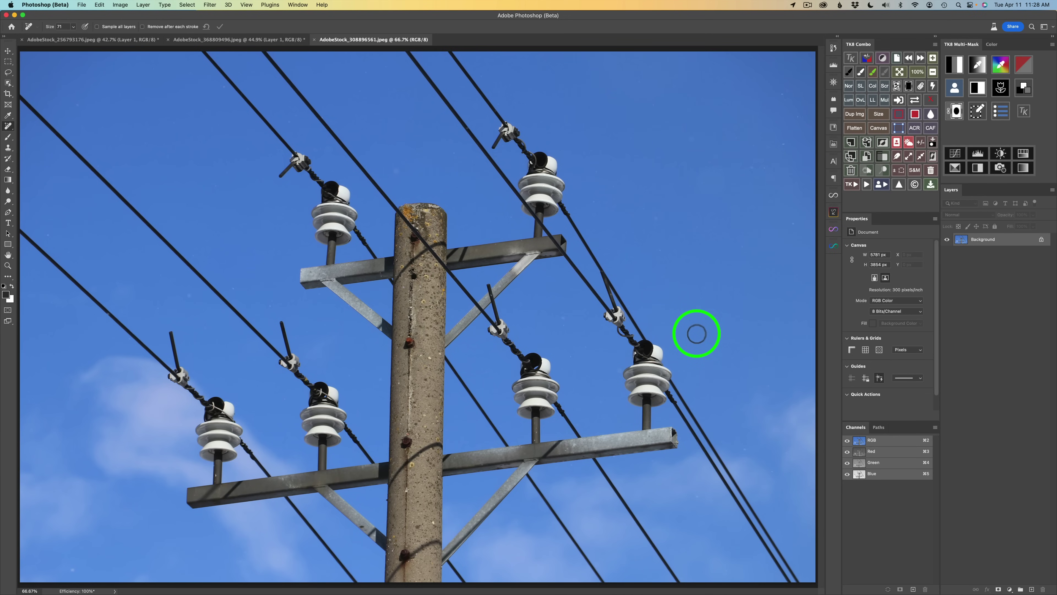
Paint with a small Remove brush along the two wires running down from the rightmost insulator to the photo's lower edge, and apply the removal.
mouse_move(696, 332)
mouse_down()
mouse_move(746, 335)
mouse_move(697, 333)
mouse_up()
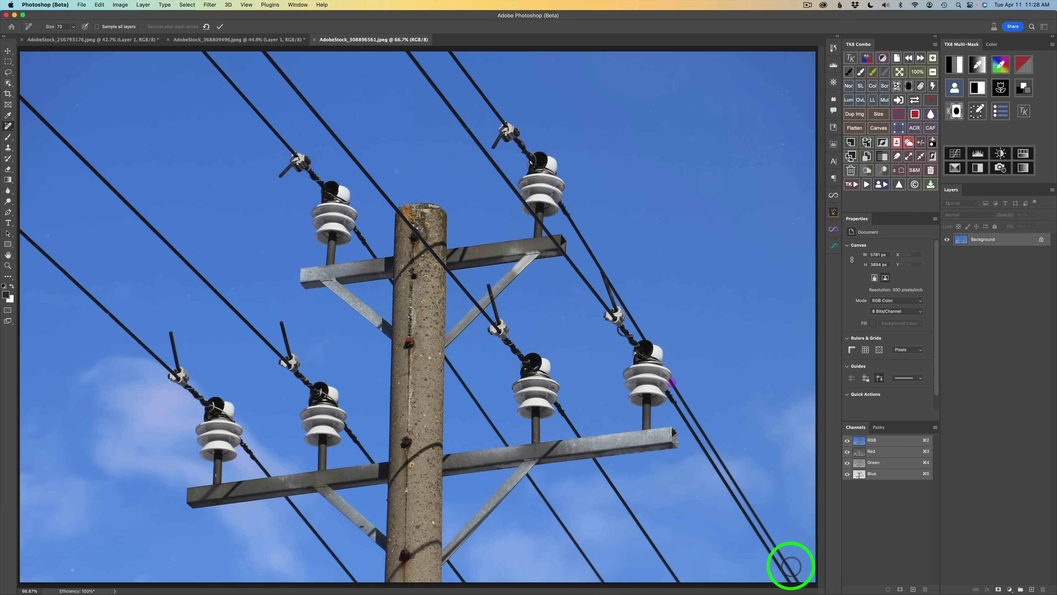
mouse_move(798, 580)
mouse_down()
mouse_move(802, 571)
mouse_move(669, 392)
mouse_move(689, 414)
mouse_up()
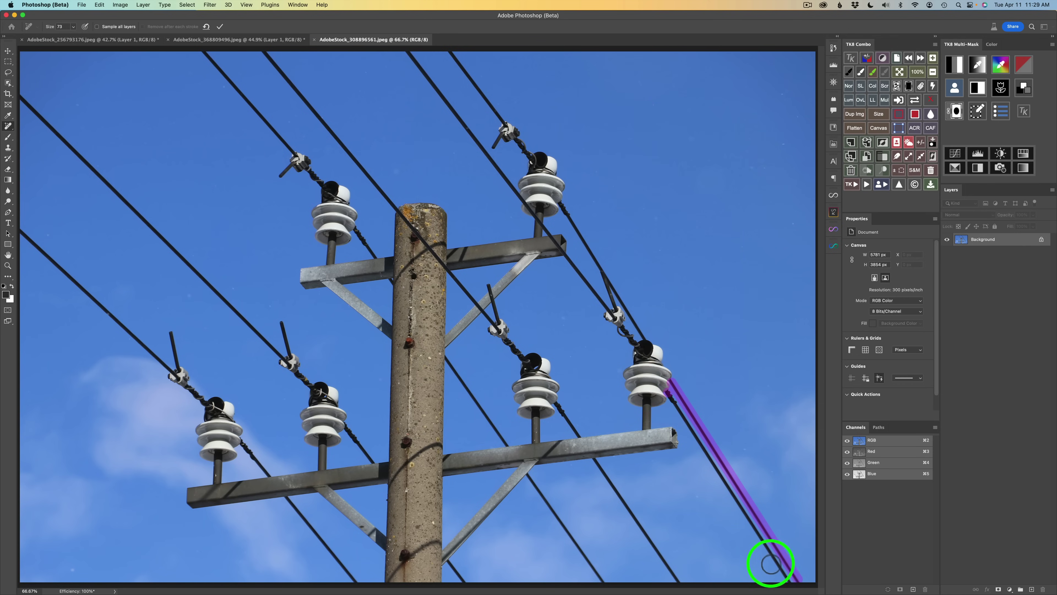
drag(790, 581, 790, 579)
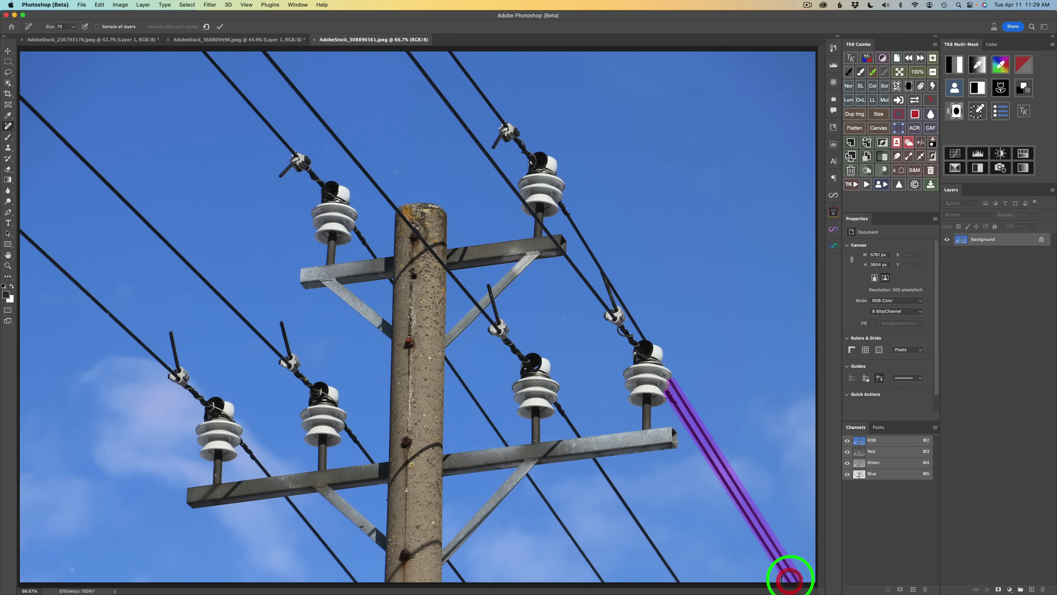
click(219, 26)
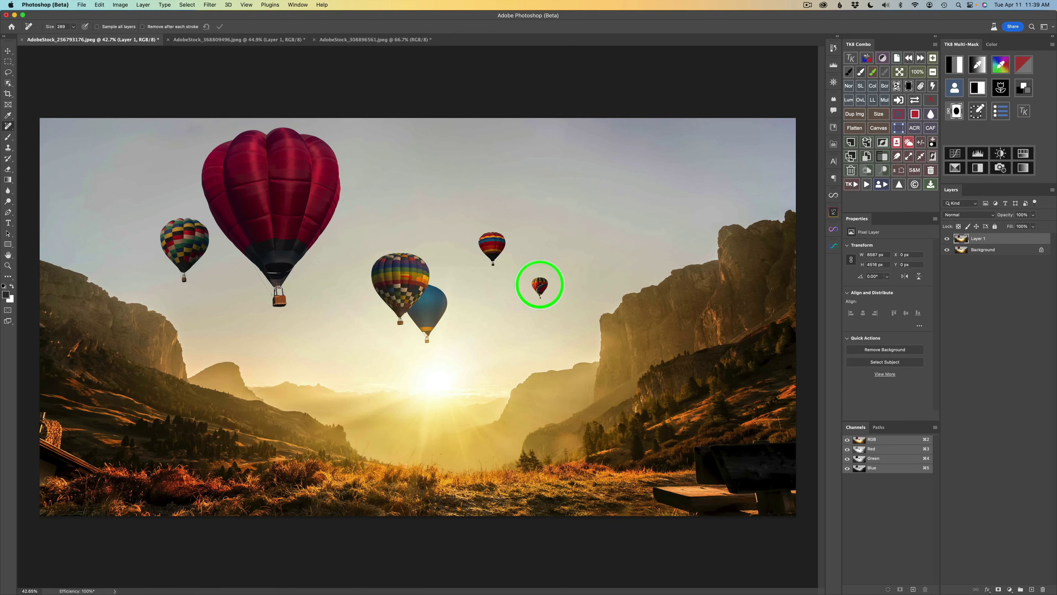
Try removing the smallest balloon, the overlapping pair and the leftmost balloon with freehand Remove tool strokes, and undo the removal.
click(540, 284)
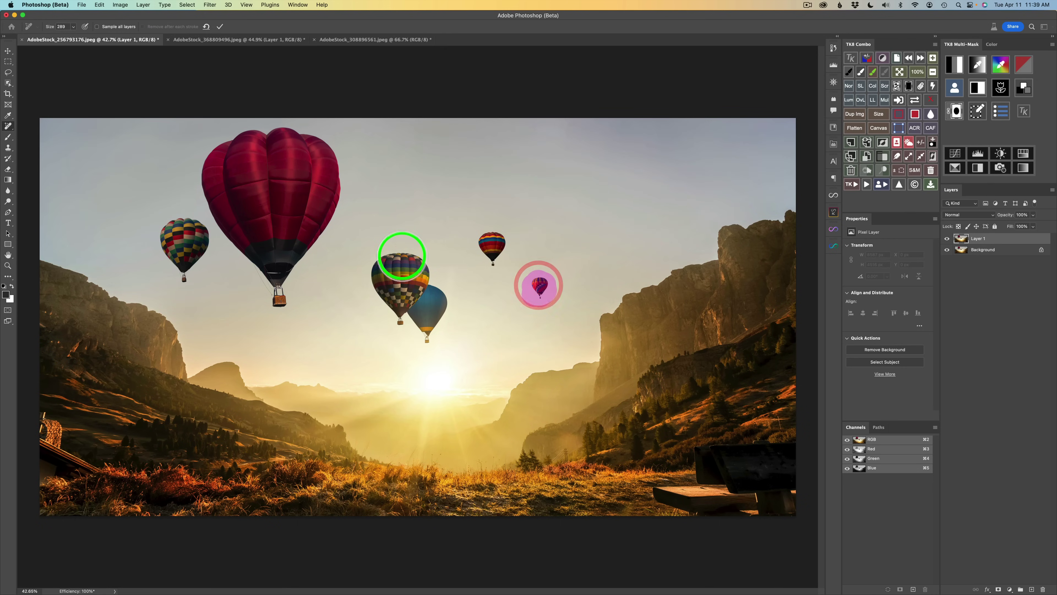
mouse_move(401, 255)
mouse_down()
mouse_move(380, 291)
mouse_move(396, 320)
mouse_move(420, 336)
mouse_move(439, 322)
mouse_move(396, 271)
mouse_move(408, 267)
mouse_move(443, 315)
mouse_up()
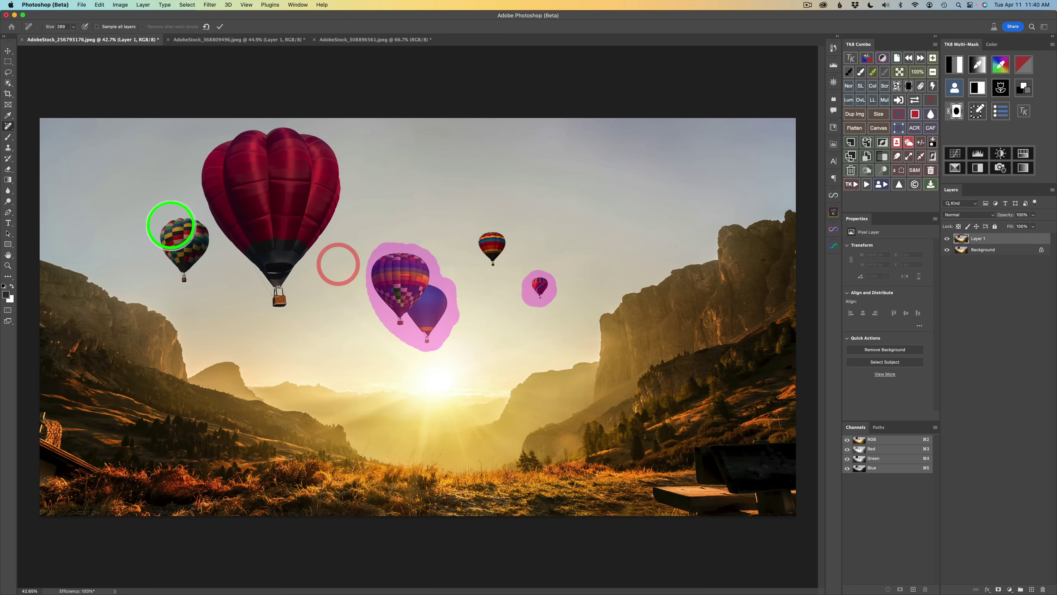
mouse_move(171, 225)
mouse_down()
mouse_move(170, 258)
mouse_move(188, 269)
mouse_move(198, 231)
mouse_move(182, 222)
mouse_move(189, 255)
mouse_up()
click(220, 26)
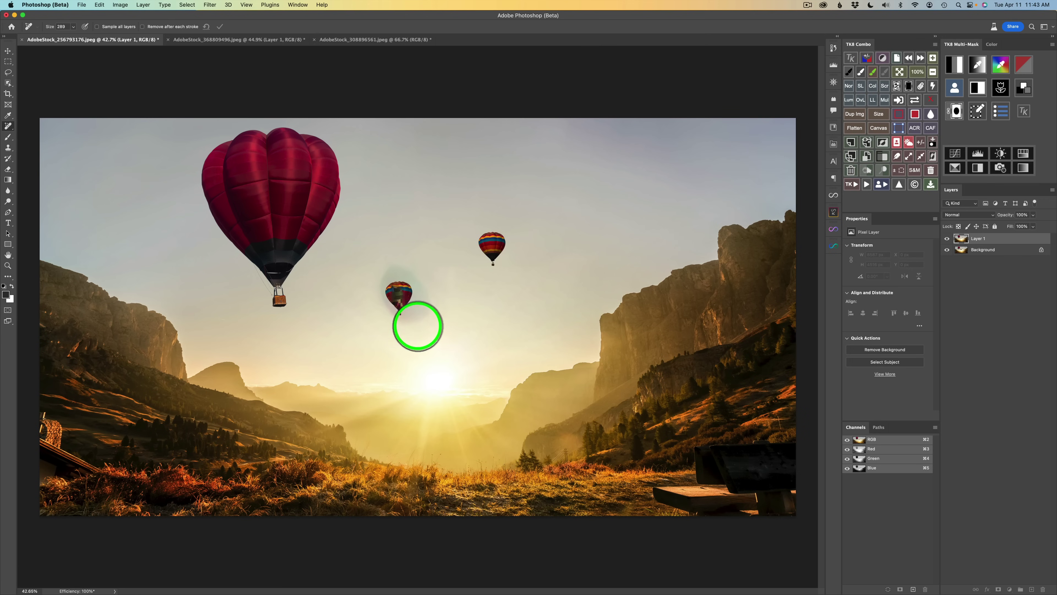
click(908, 59)
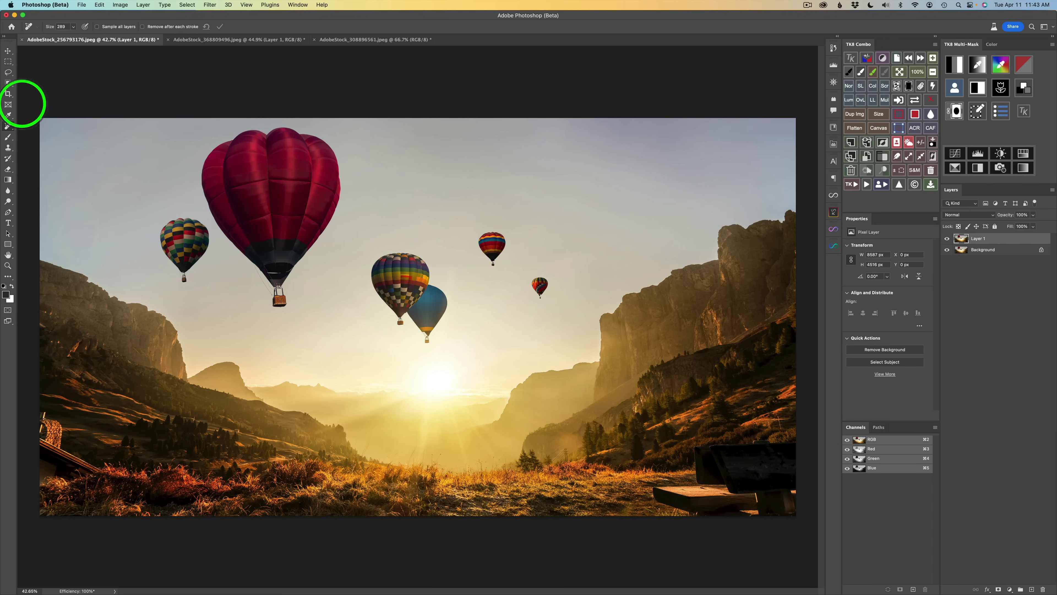
Select the smallest balloon, the overlapping pair and the leftmost balloon together with the Object Selection tool.
click(8, 83)
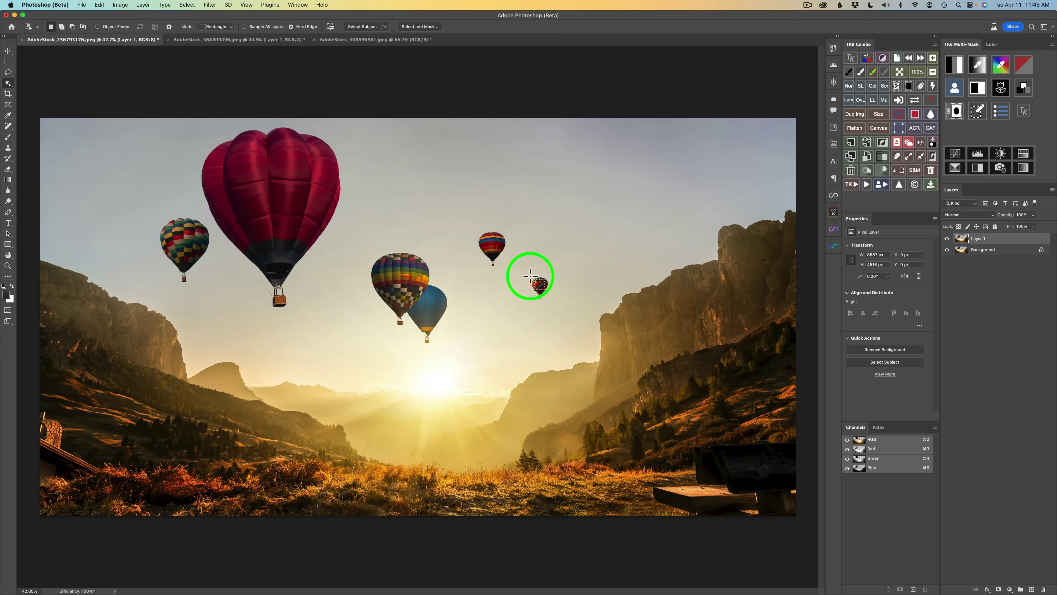
drag(531, 277, 549, 298)
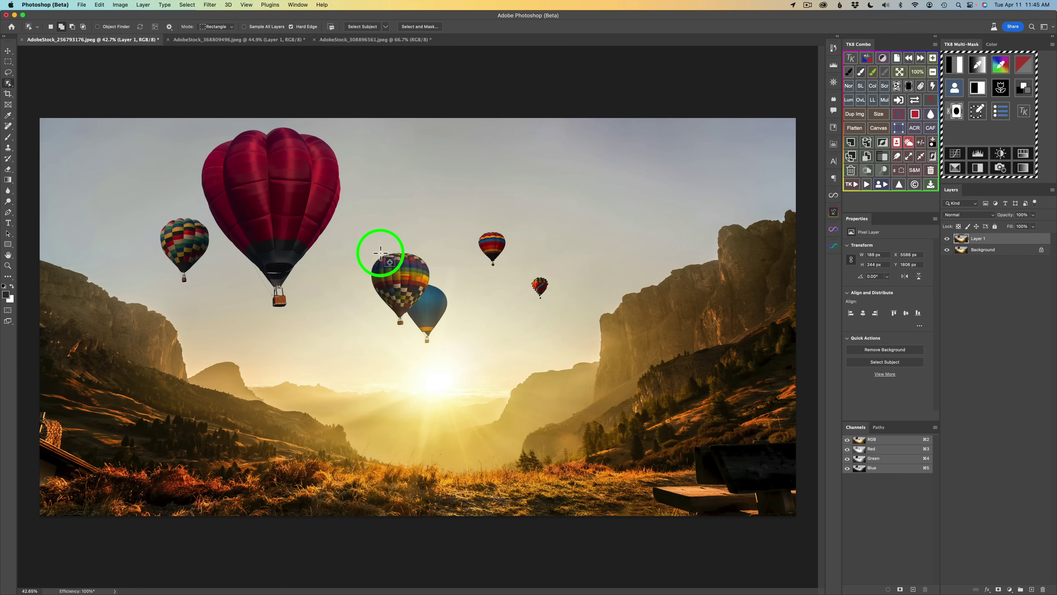
drag(373, 252, 445, 341)
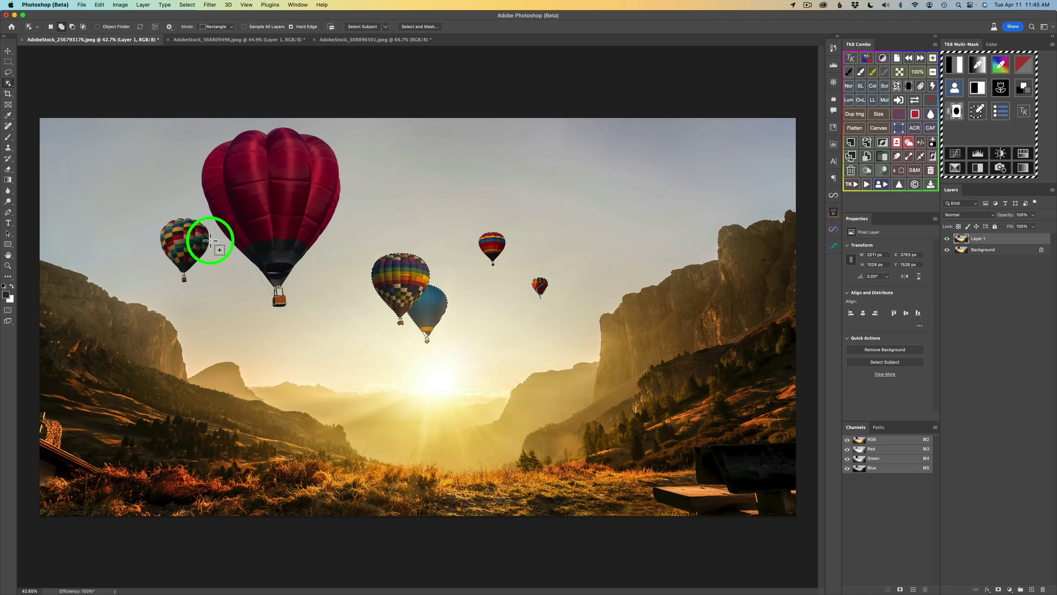
drag(160, 216, 208, 284)
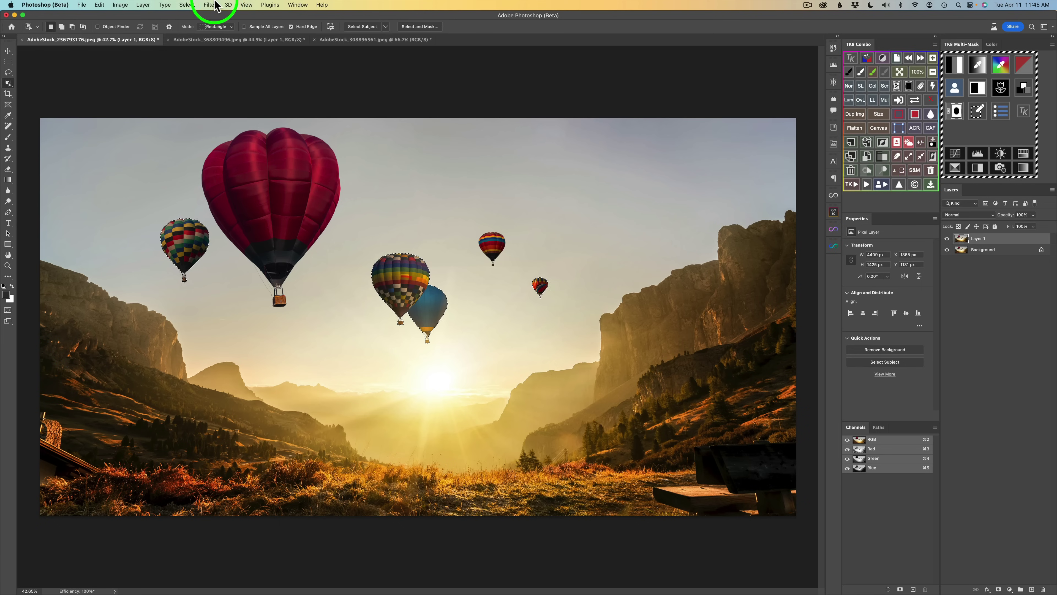
click(188, 6)
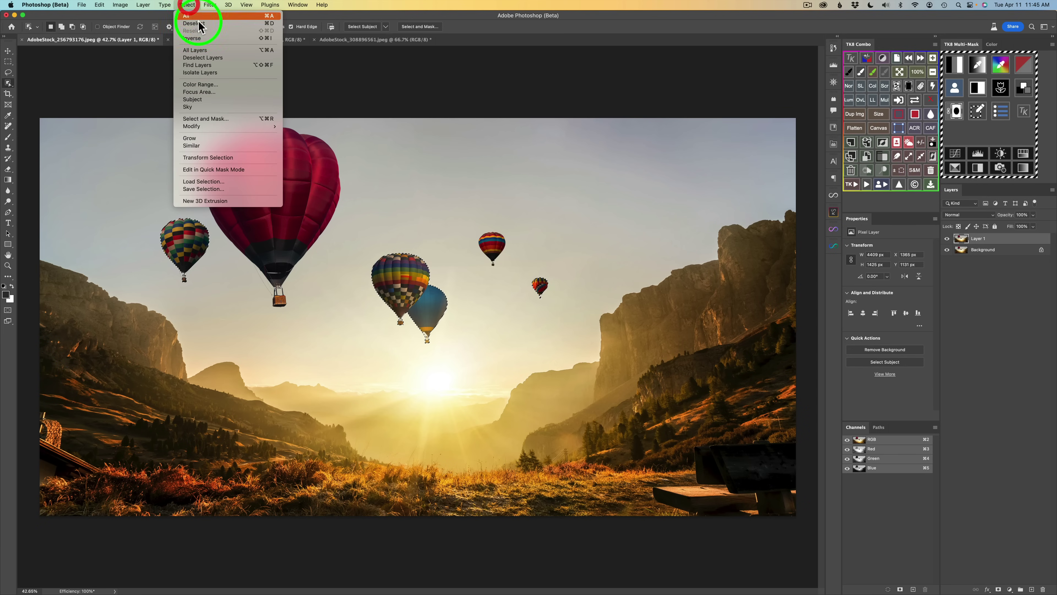
mouse_move(216, 130)
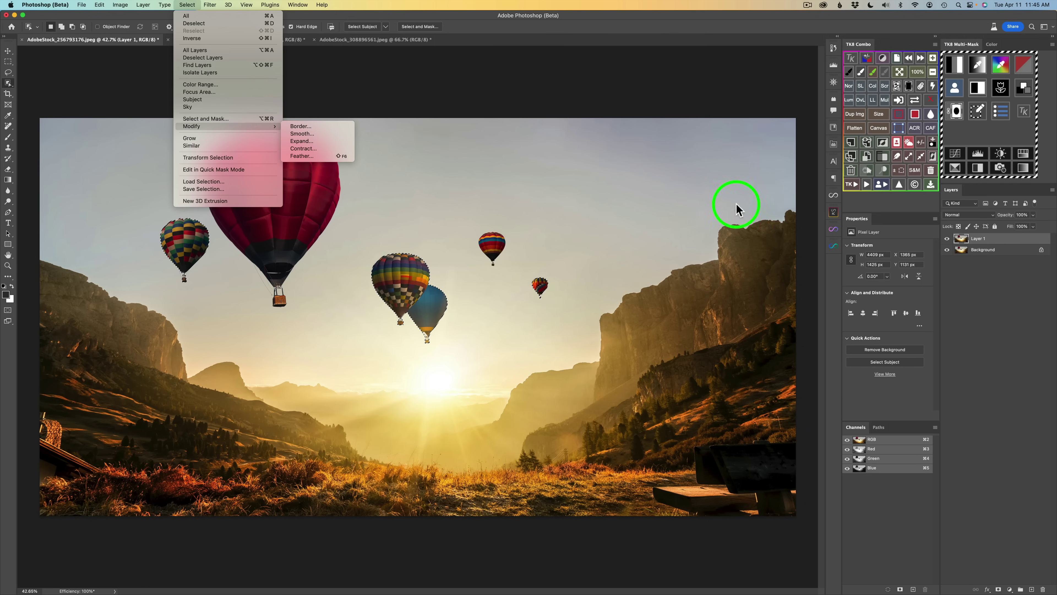
click(740, 88)
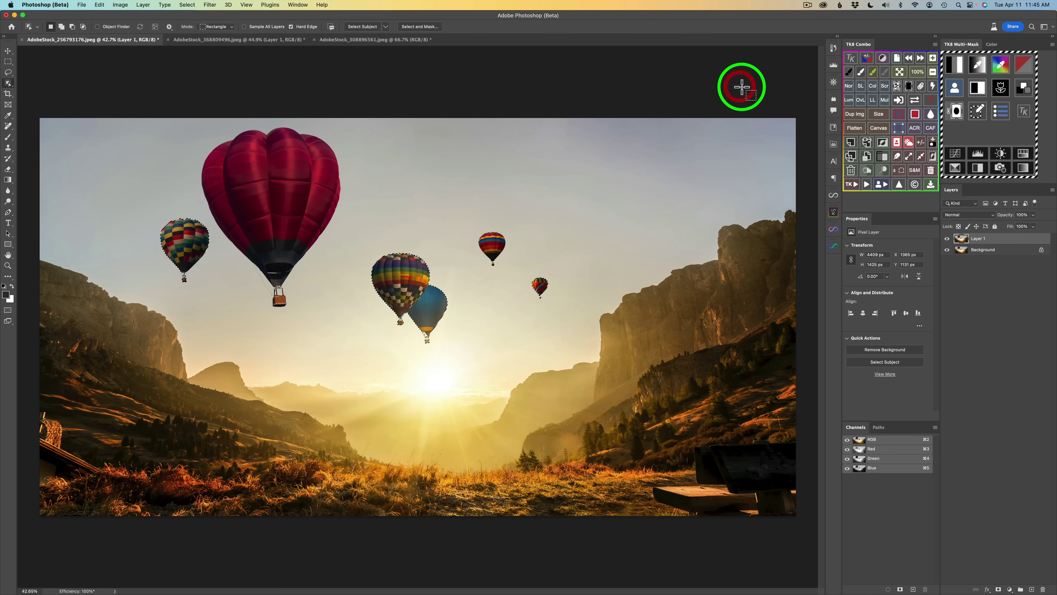
Expand the selection around the balloons by 20 pixels.
click(911, 159)
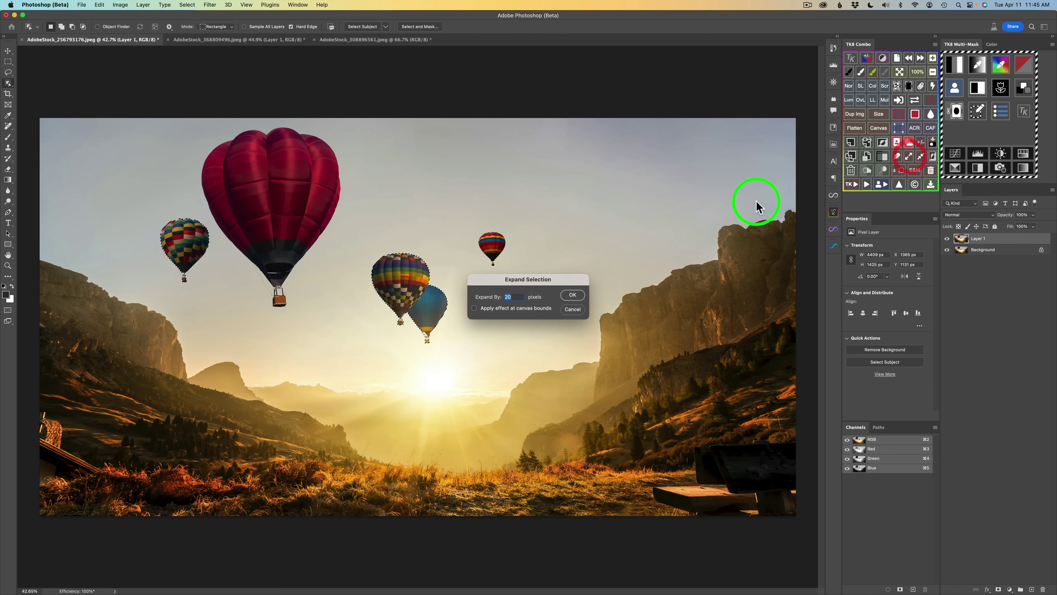
click(572, 296)
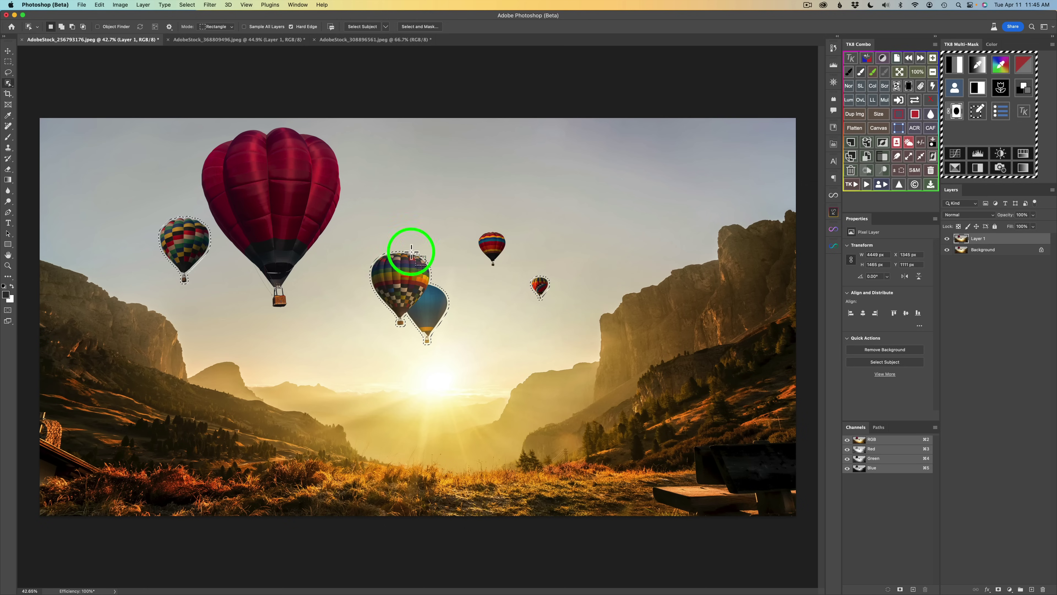
Paint over the selected balloons with the Remove tool enlarged to about 1214 px, apply the removal and clear the selection.
click(9, 126)
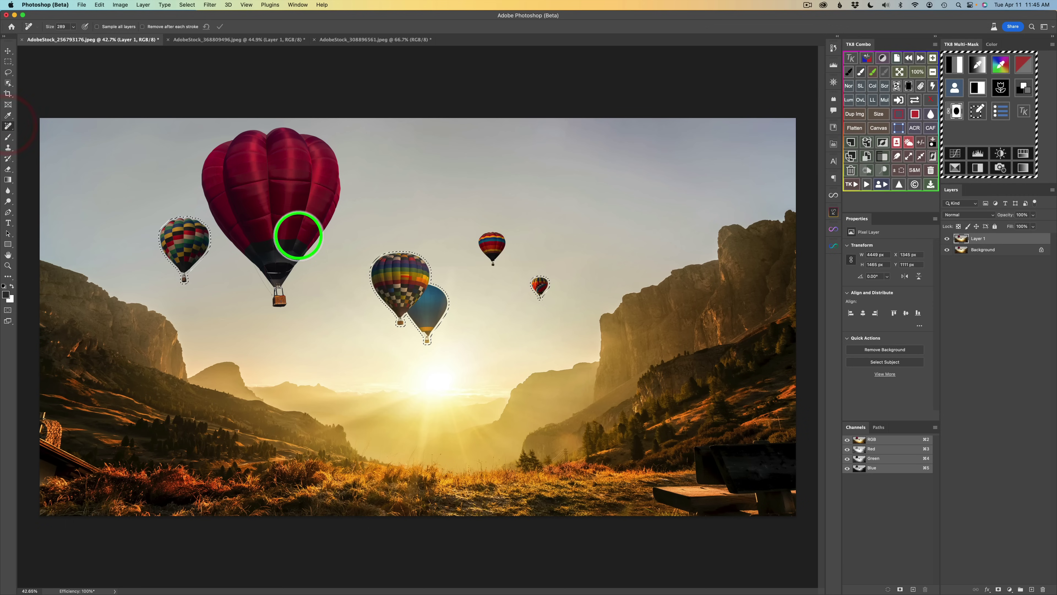
drag(298, 236, 381, 250)
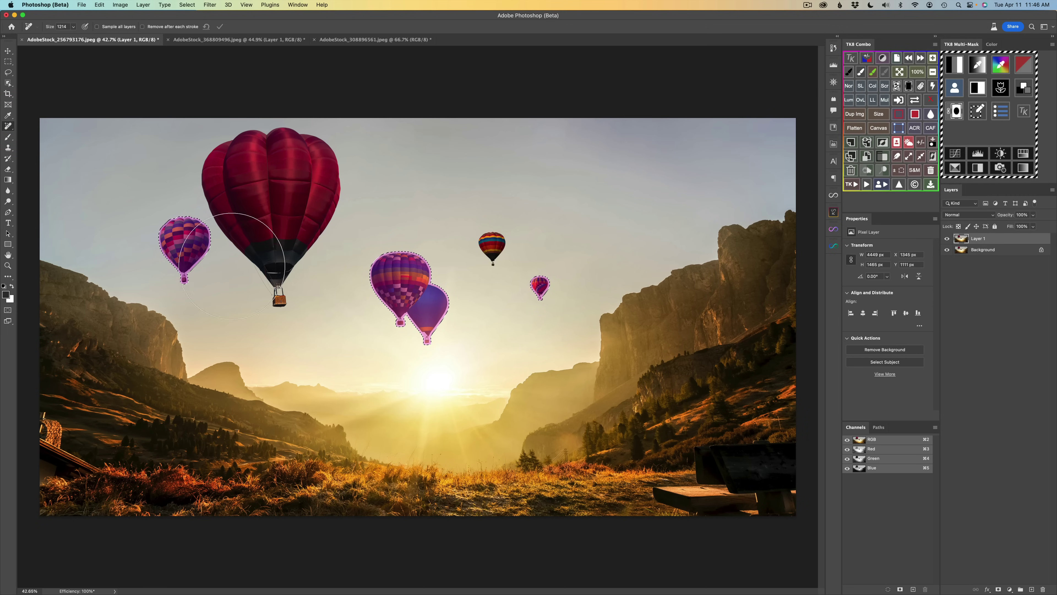
click(220, 26)
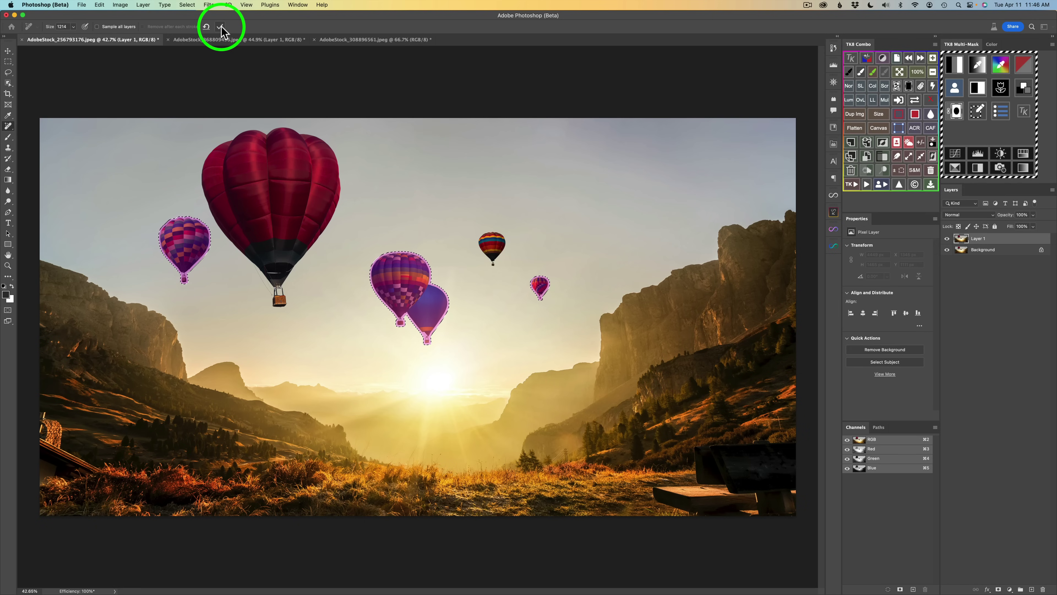
click(377, 90)
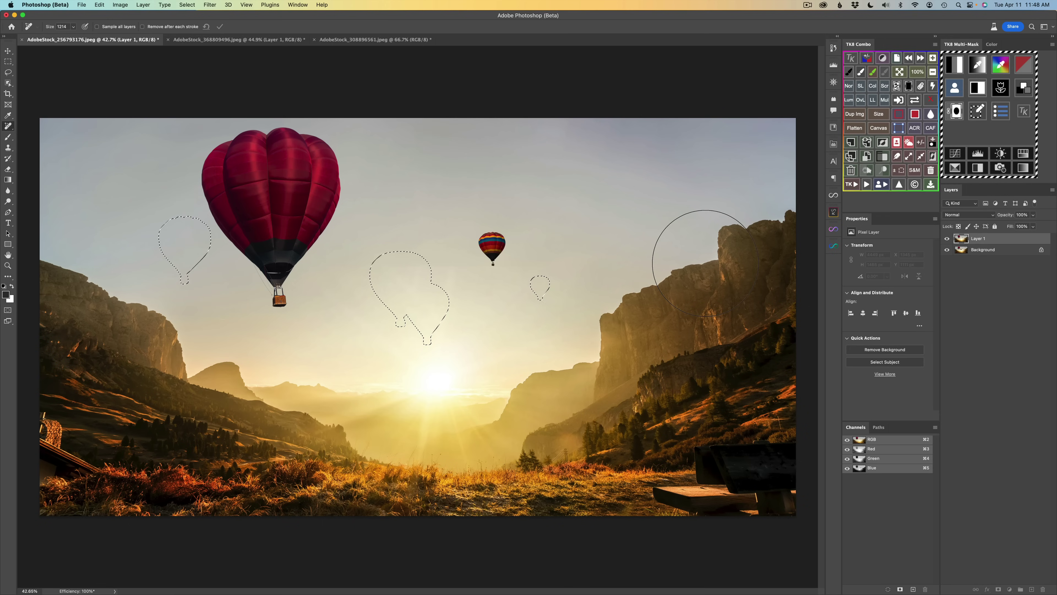
key(super+d)
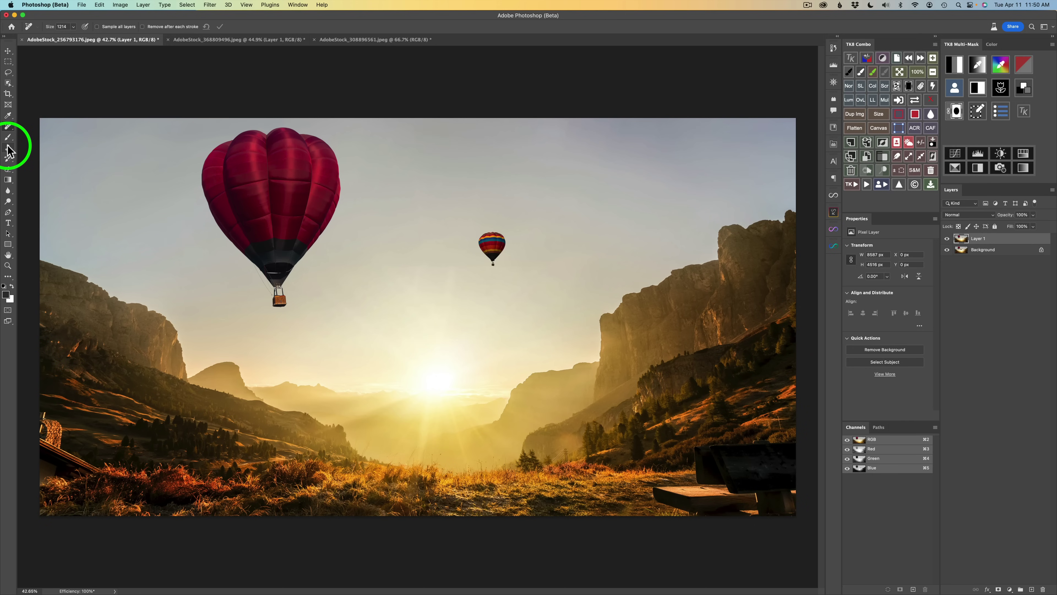
Select the building with the sloping roof in the photo's lower-left corner with the Object Selection tool.
click(8, 83)
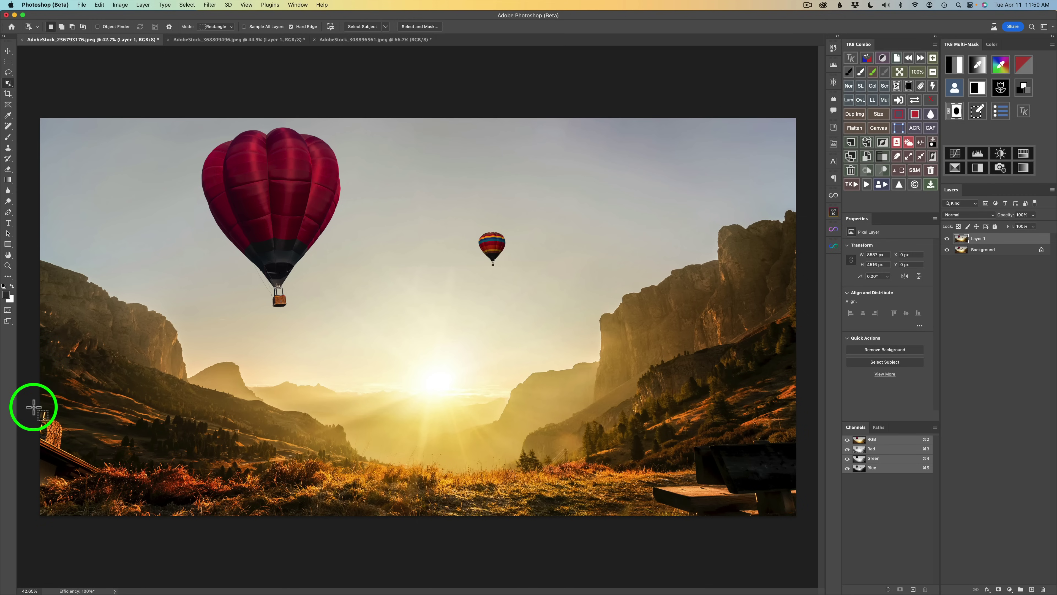
drag(33, 408, 116, 491)
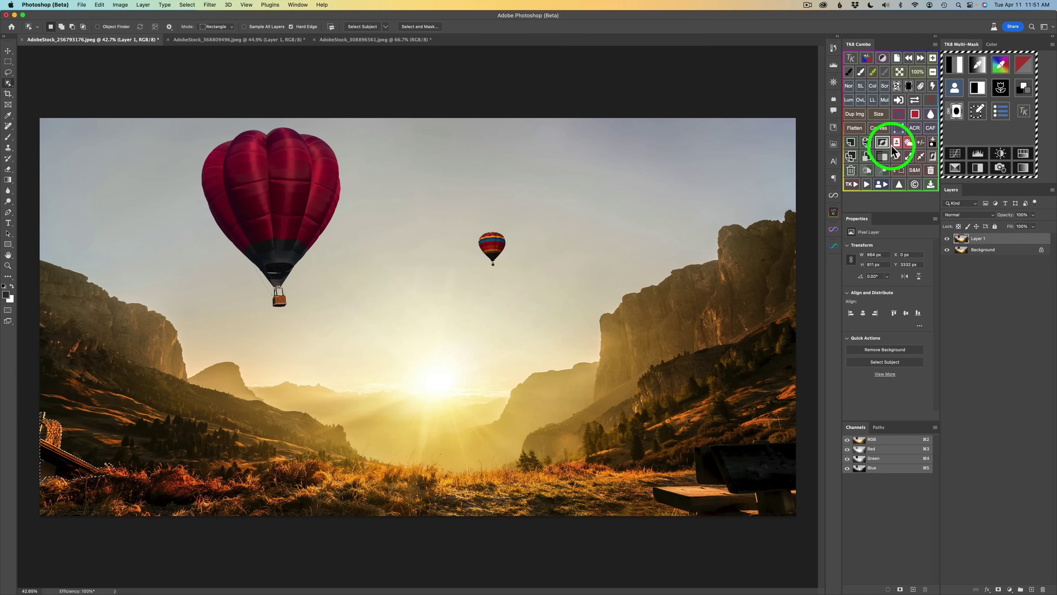
Expand the building's selection by 20 pixels, then paint out the building with the Remove tool and clear the selection.
click(909, 158)
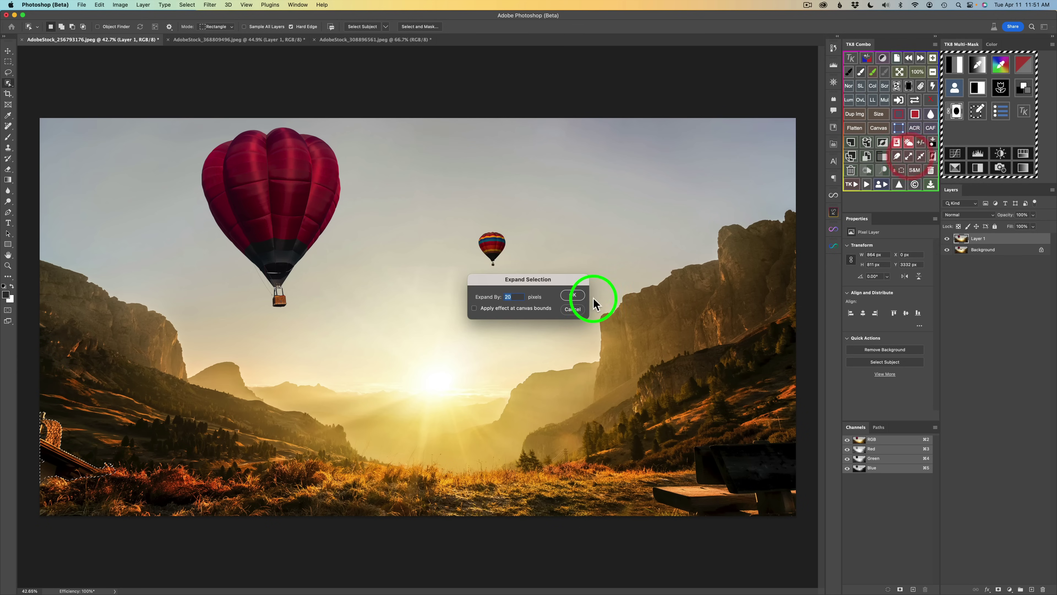
click(573, 296)
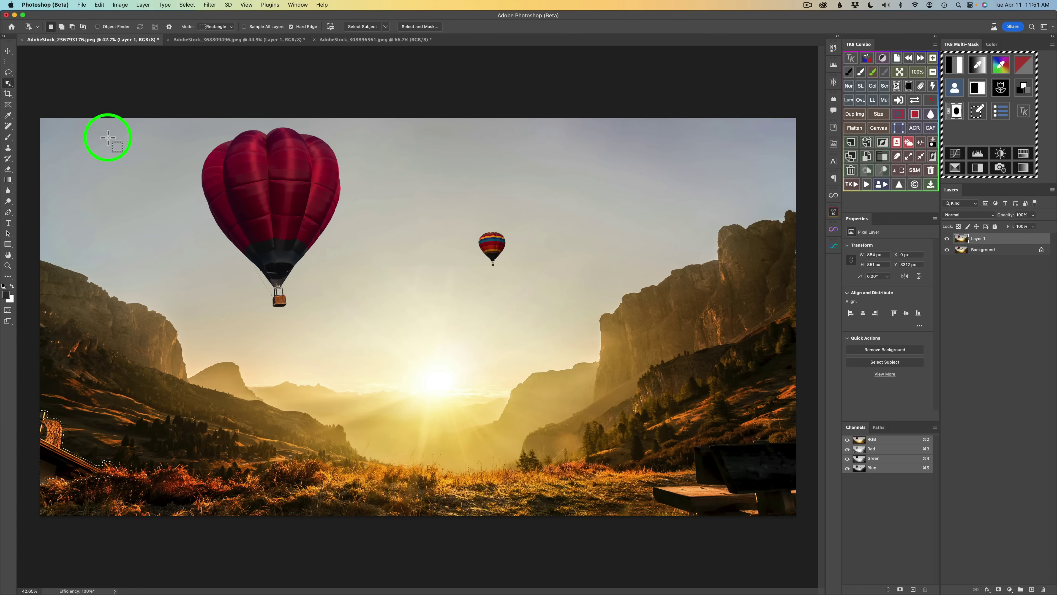
click(8, 126)
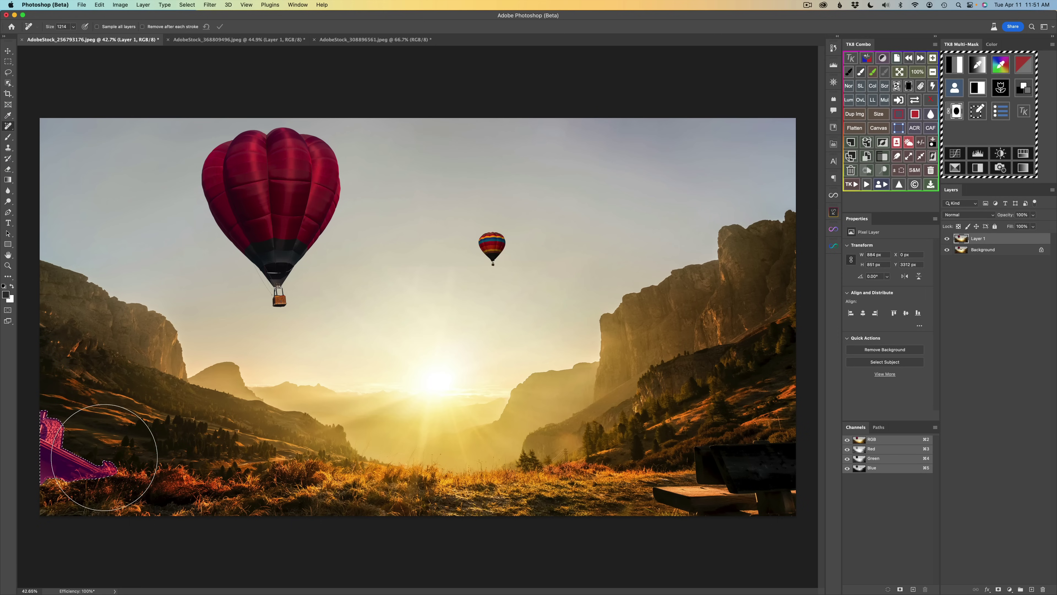
click(220, 26)
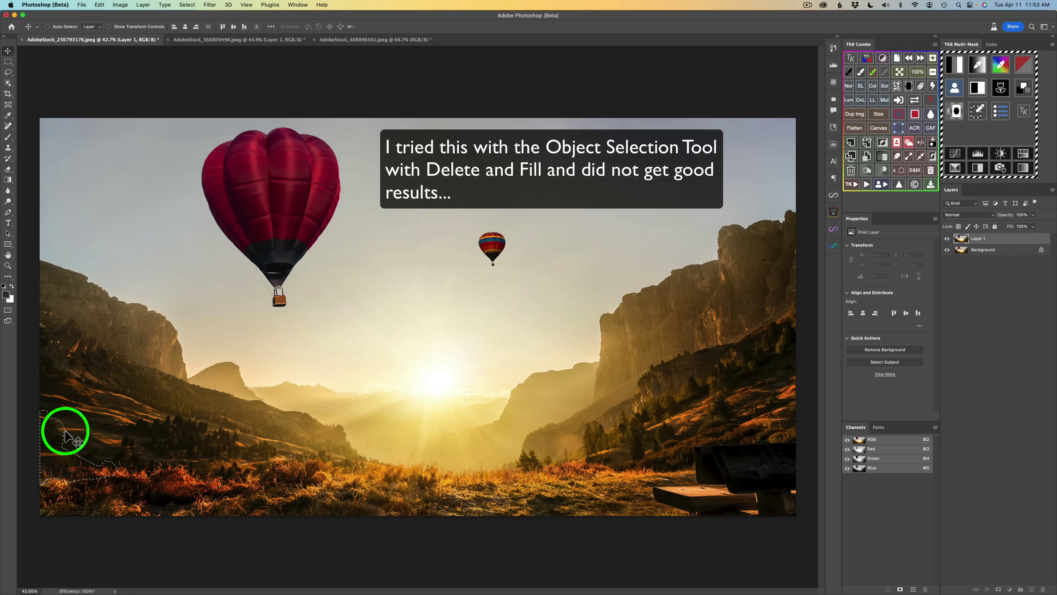
key(super+d)
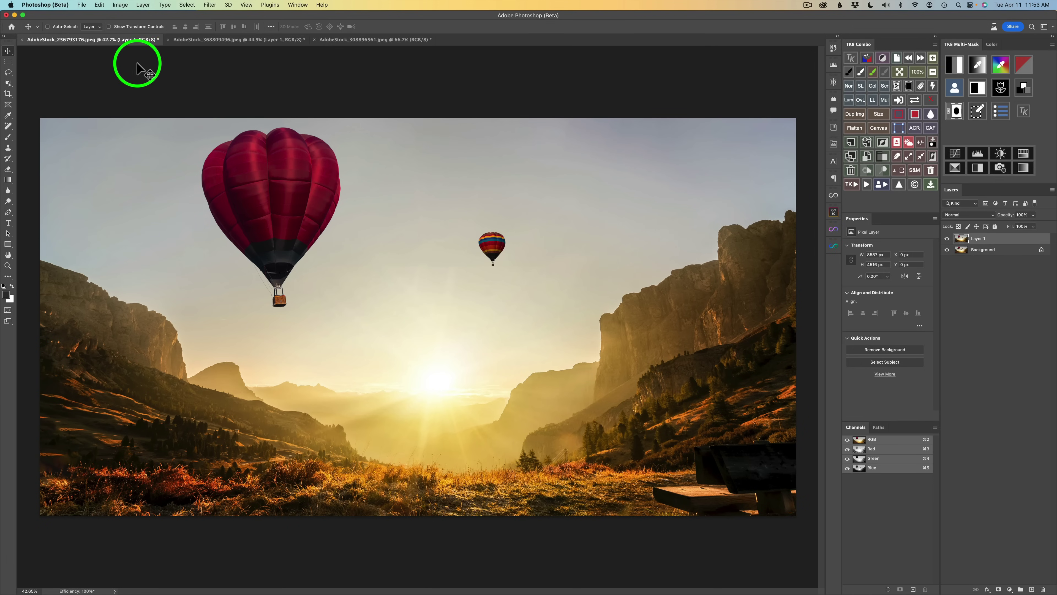
Reduce the Remove tool's brush to about 175 px and paint over the leftover patch at the photo's left edge, just above the grass.
click(8, 126)
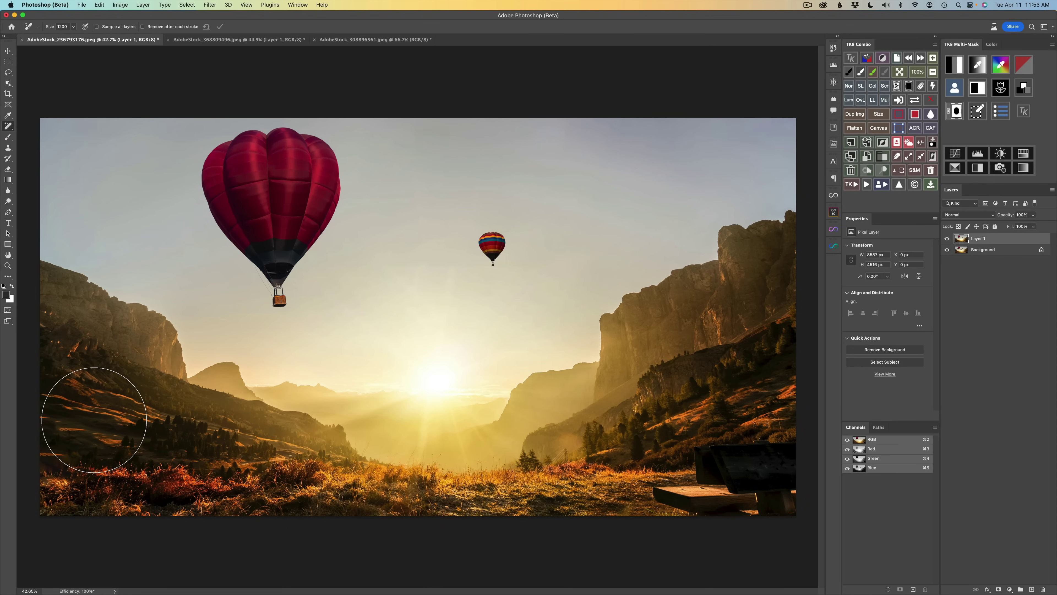
key(bracketleft)
key(bracketleft)
key(bracketleft)
key(bracketleft)
key(bracketleft)
key(bracketleft)
key(bracketleft)
key(bracketleft)
key(bracketleft)
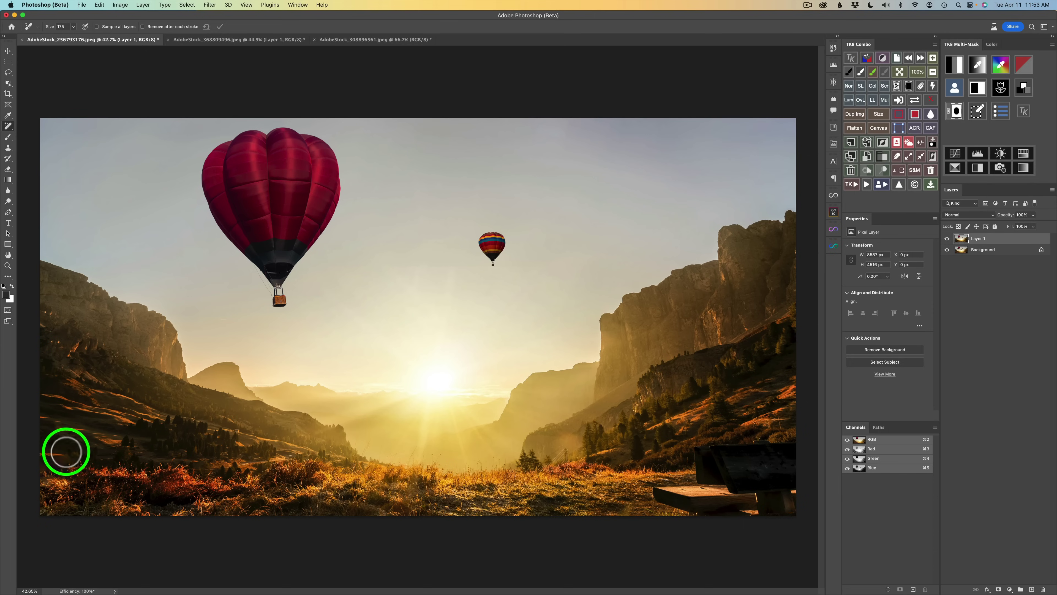
drag(66, 455, 41, 452)
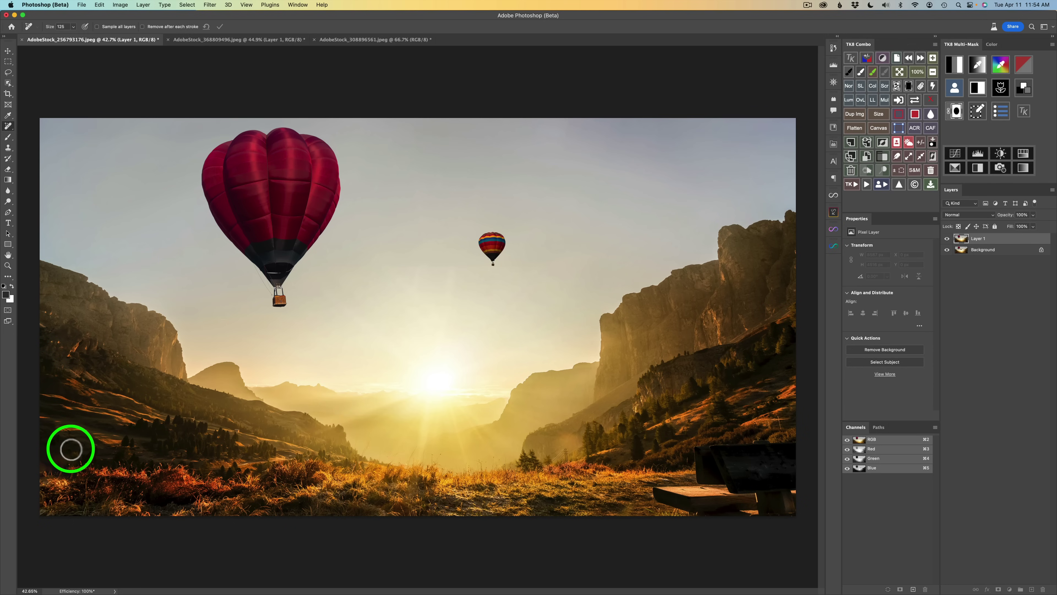
Select the bench in the photo's lower-right corner with the Object Selection tool and expand the selection by 20 pixels.
click(8, 83)
drag(803, 431, 644, 529)
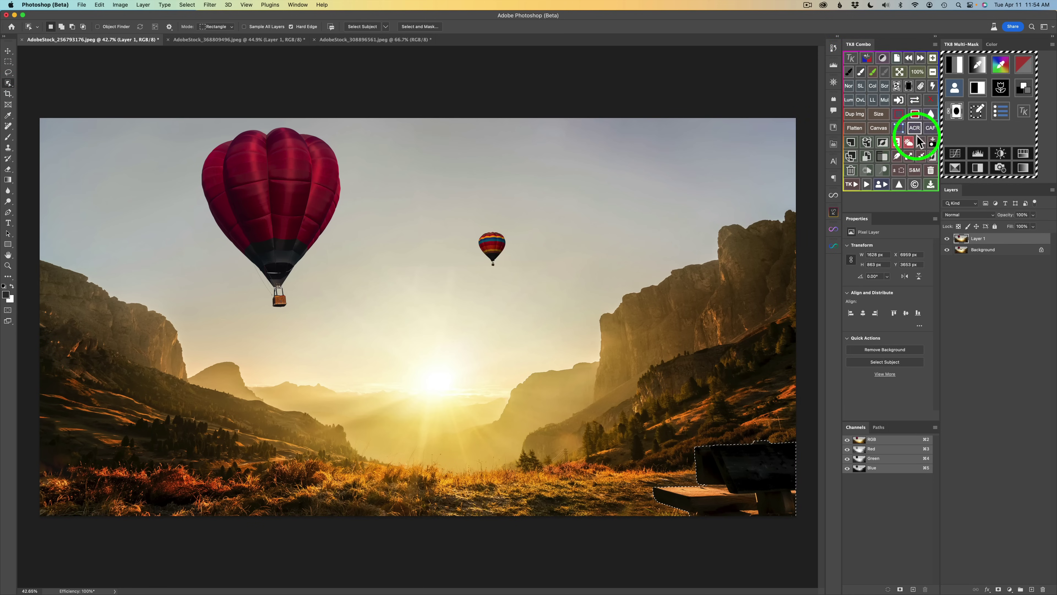
click(910, 153)
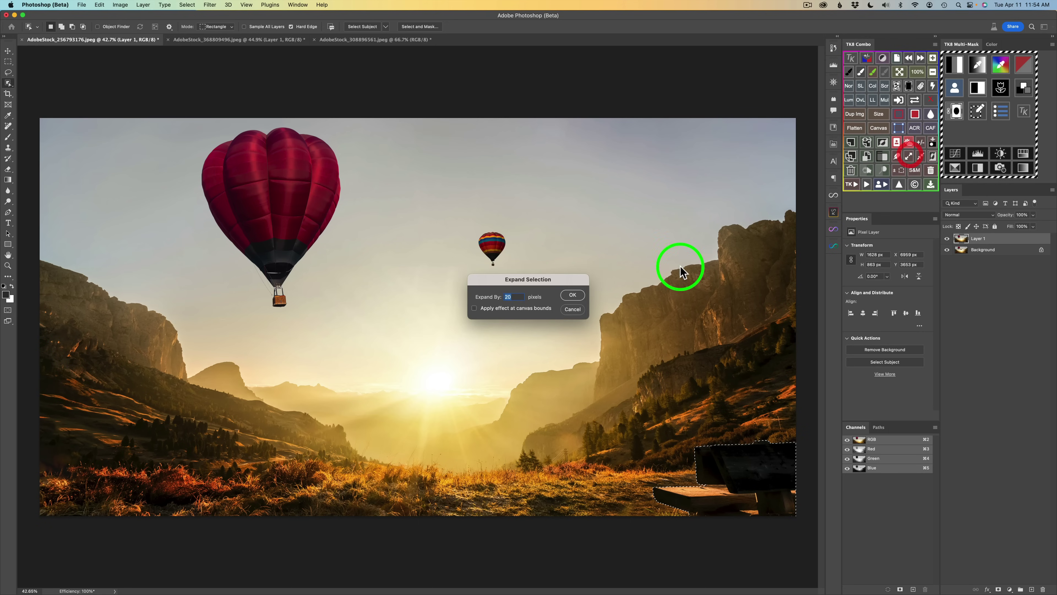
click(573, 295)
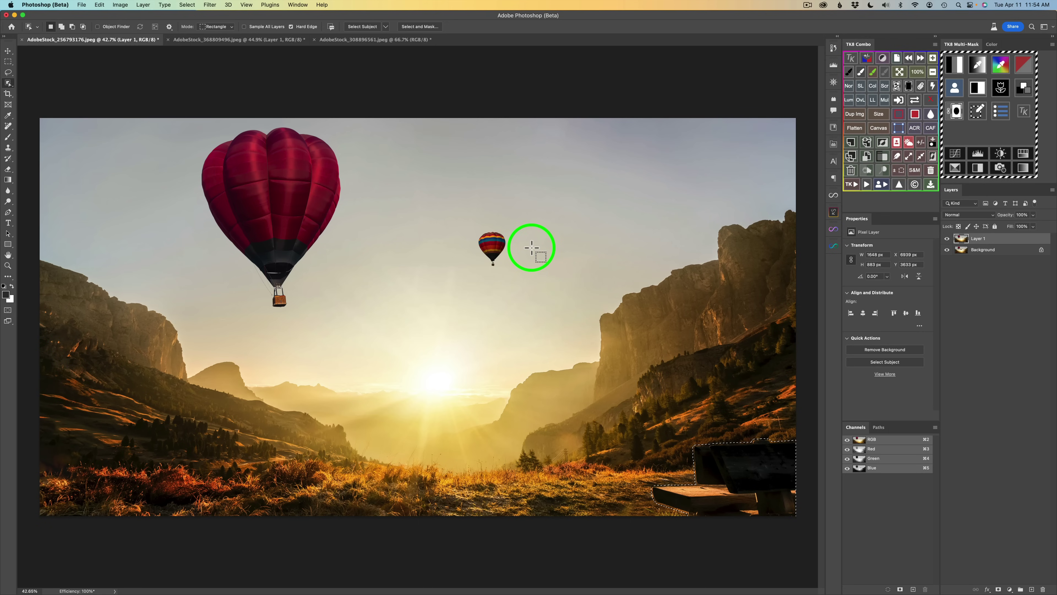
Paint over the selected bench with the Remove tool enlarged to about 795 px, apply the removal and clear the selection.
click(8, 126)
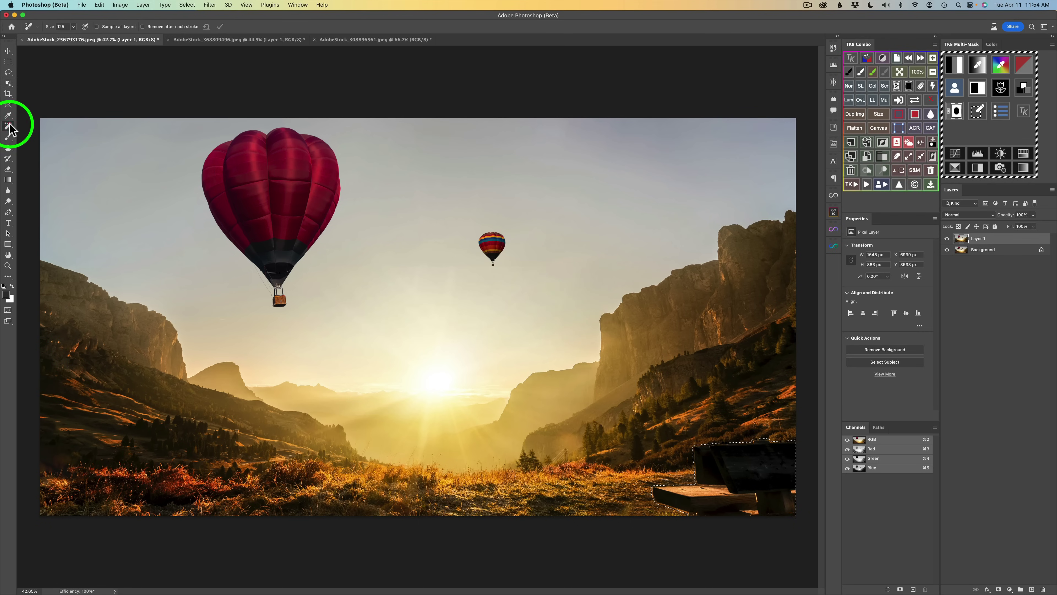
mouse_move(673, 431)
mouse_down()
mouse_move(735, 444)
mouse_move(745, 479)
mouse_move(782, 488)
mouse_up()
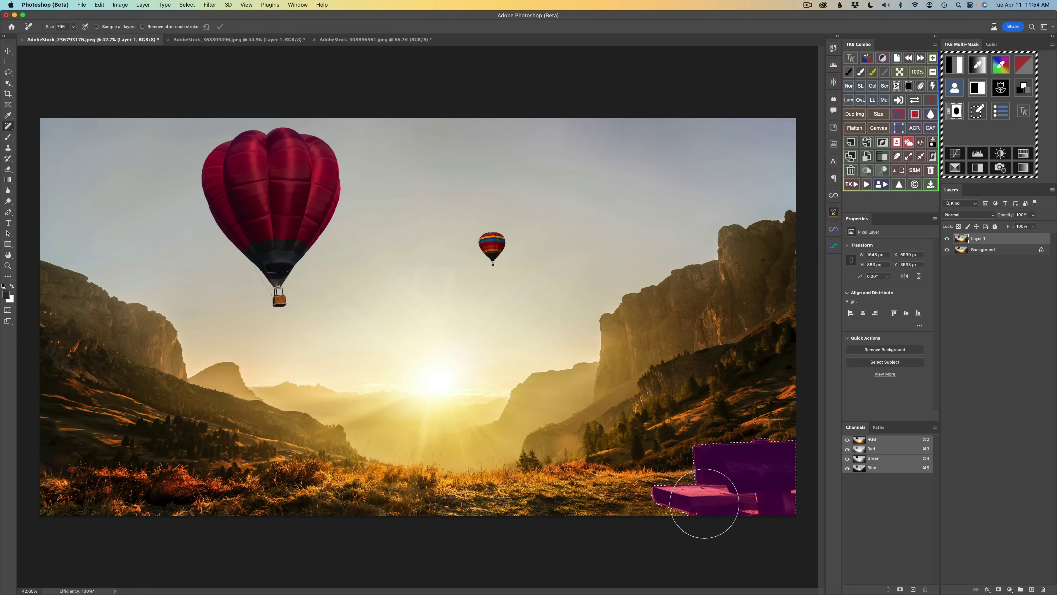
mouse_move(705, 503)
mouse_down()
mouse_move(786, 491)
mouse_move(743, 460)
mouse_up()
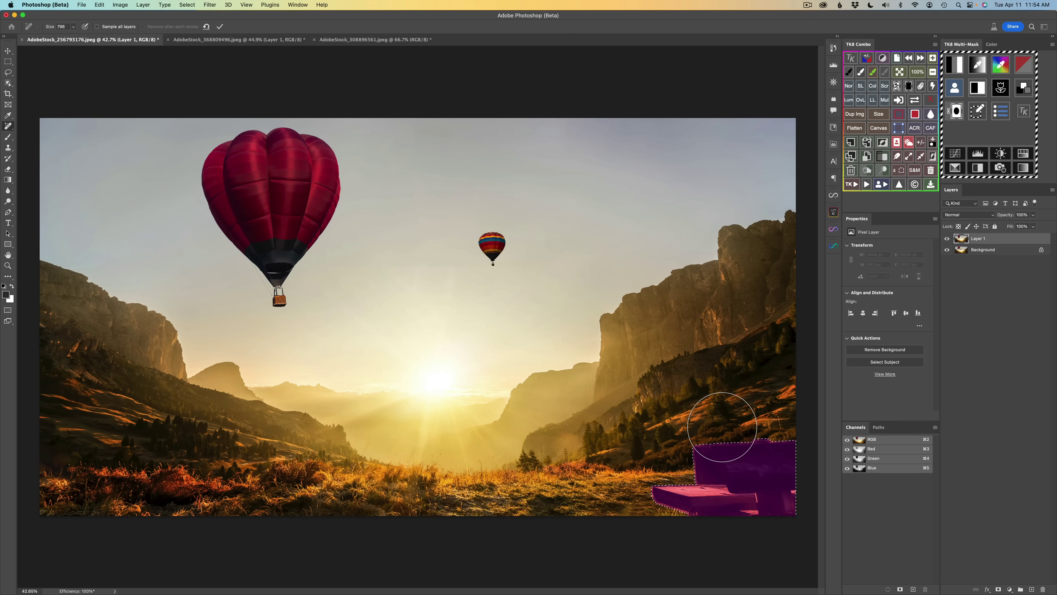
click(220, 26)
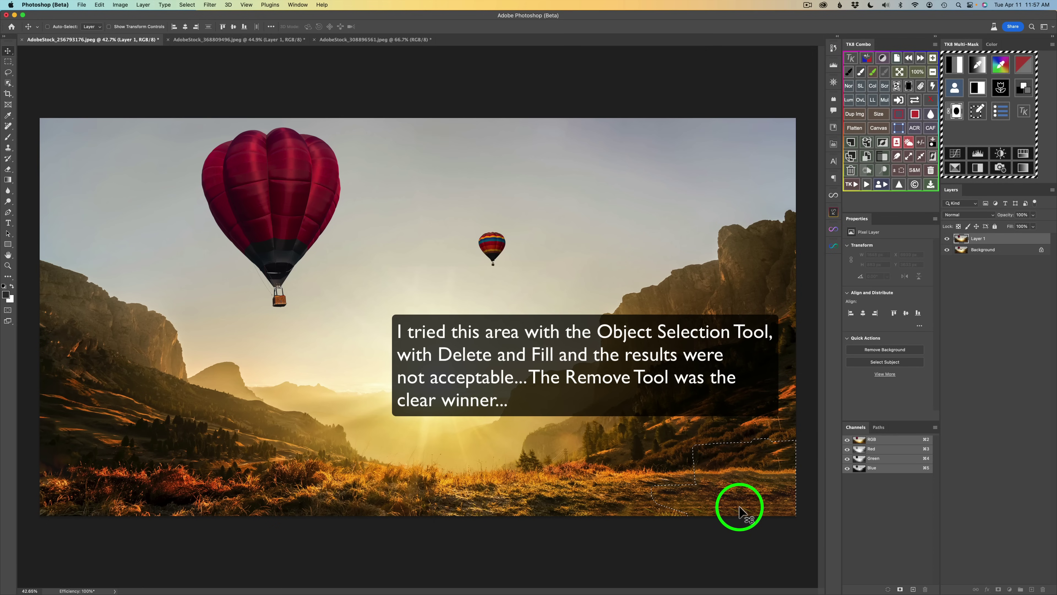
key(super+d)
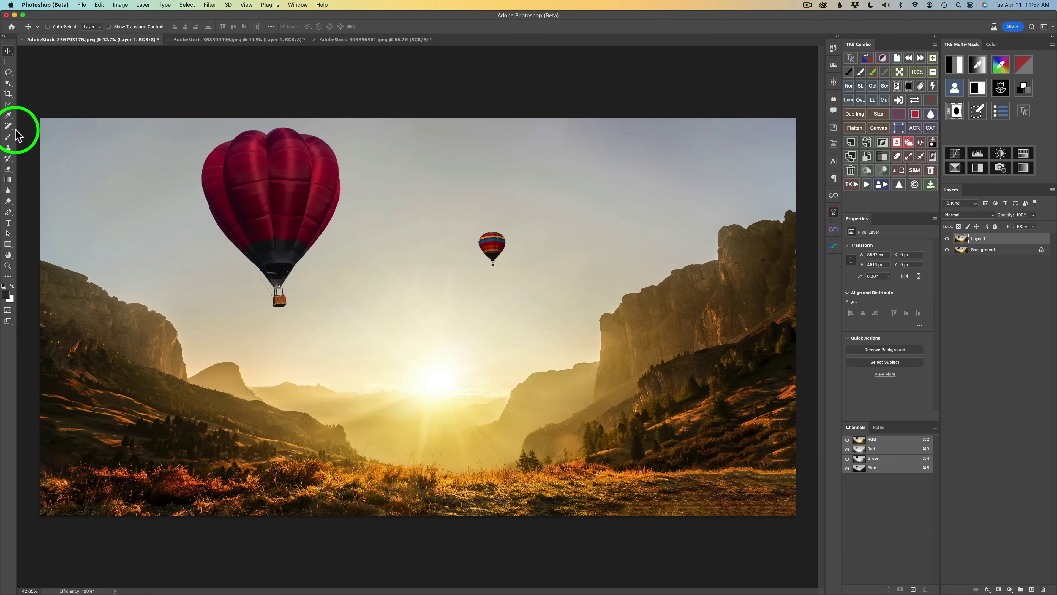
Clean up streaks in the grass where the bench stood with a 67 px Remove tool brush, applying each removal, and enable Remove after each stroke.
click(8, 125)
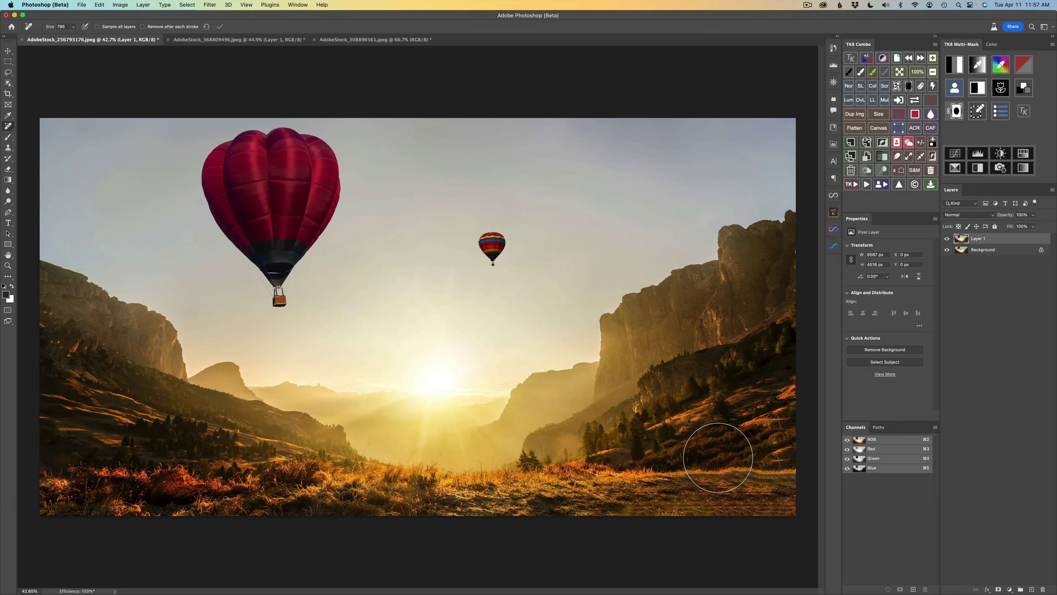
drag(734, 470, 674, 459)
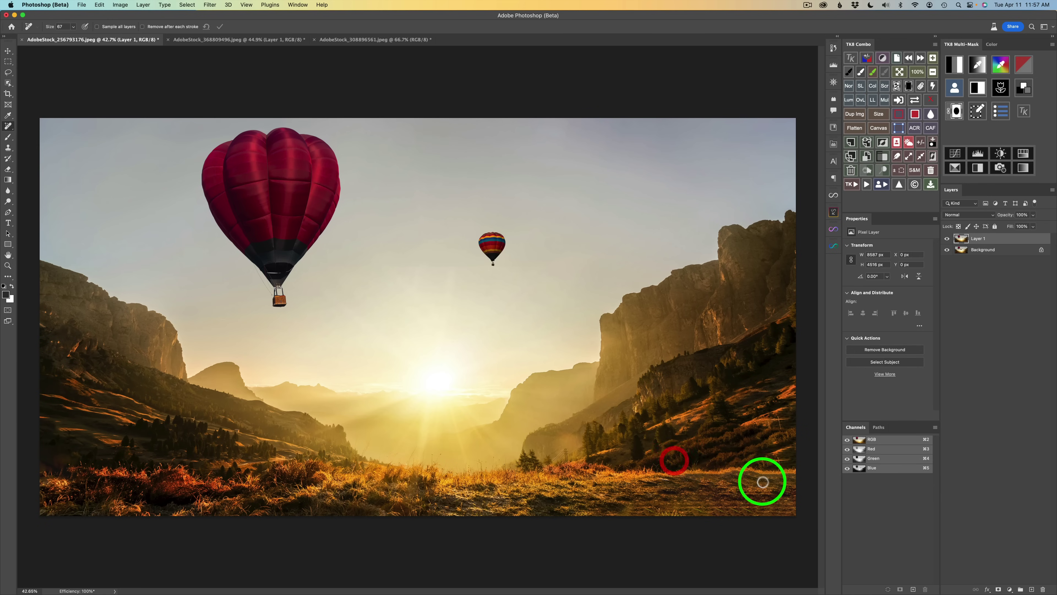
mouse_move(763, 482)
mouse_down()
mouse_move(750, 479)
mouse_move(786, 482)
mouse_move(745, 478)
mouse_up()
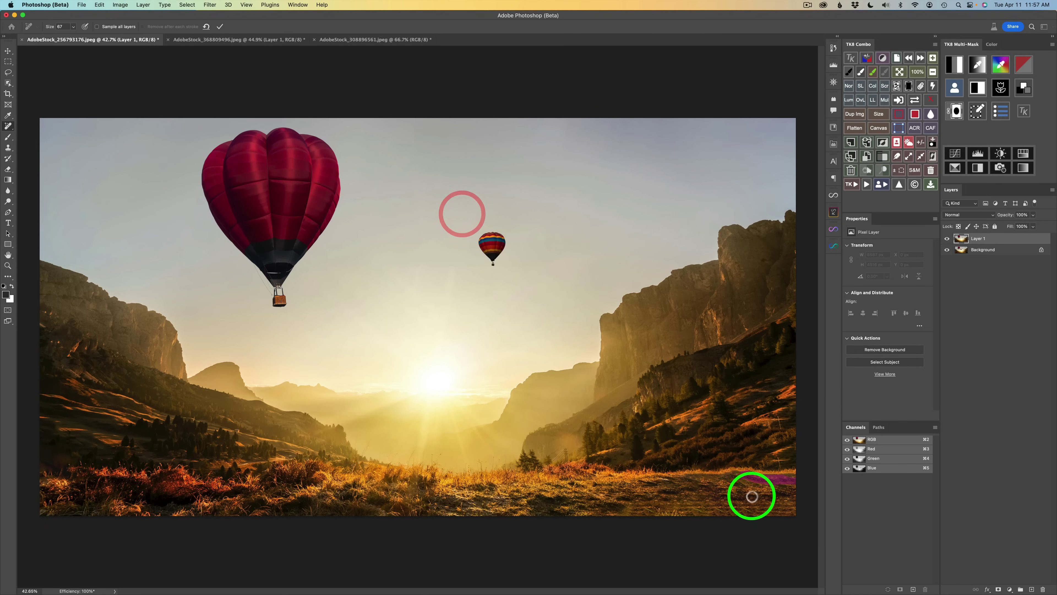
click(220, 26)
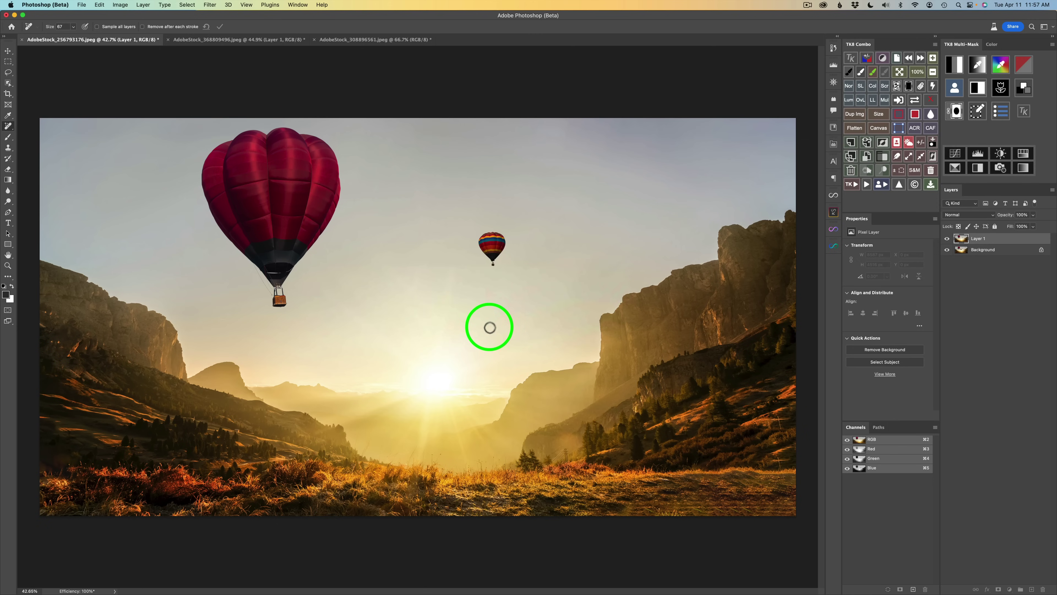
drag(778, 488, 757, 484)
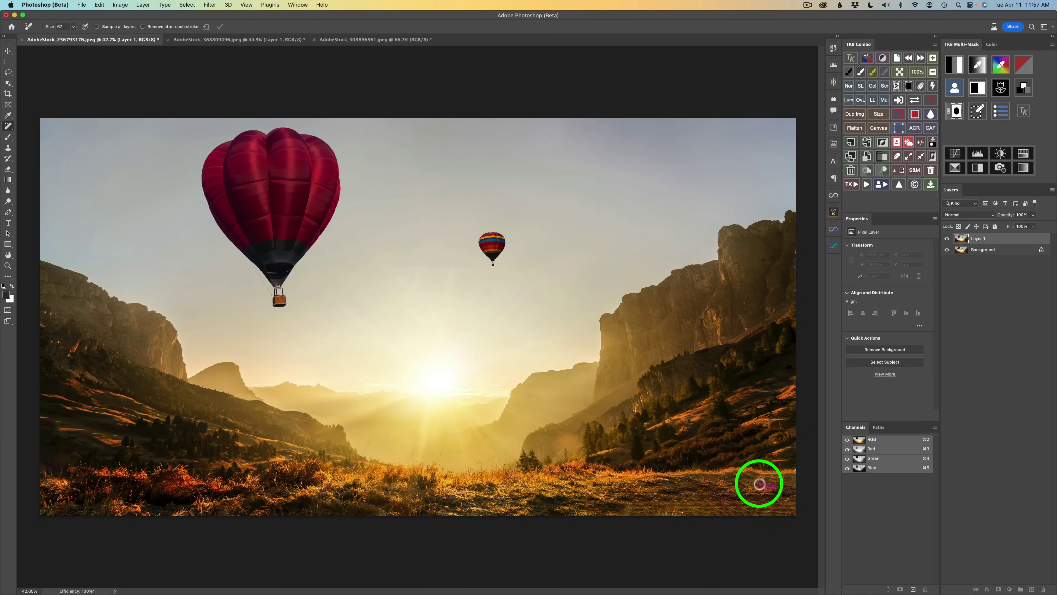
click(221, 28)
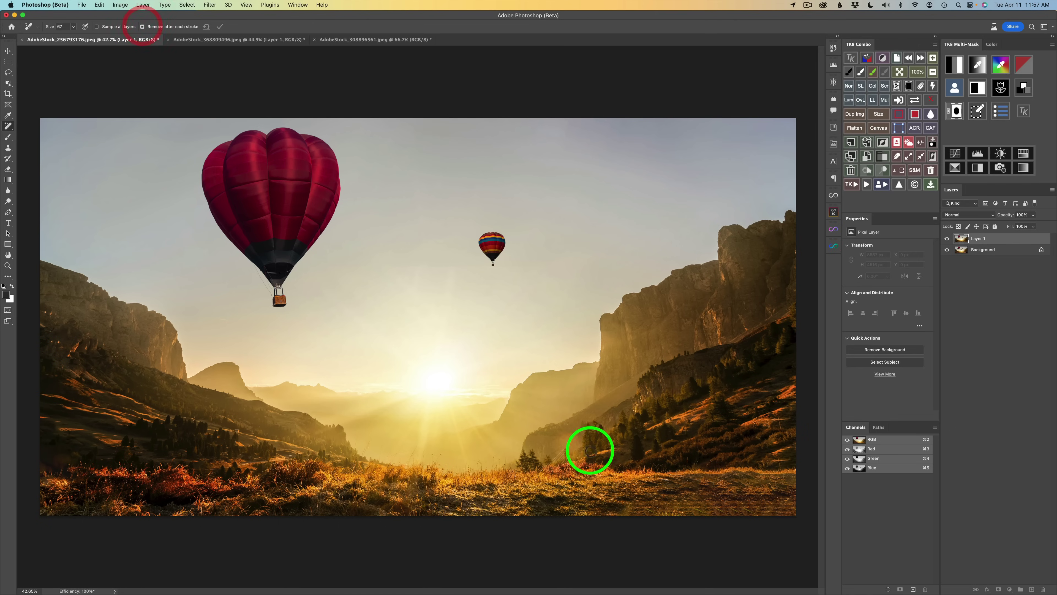
Paint short Remove tool strokes over the remaining patterned grass along the photo's lower edge where the bench stood.
drag(752, 512, 706, 514)
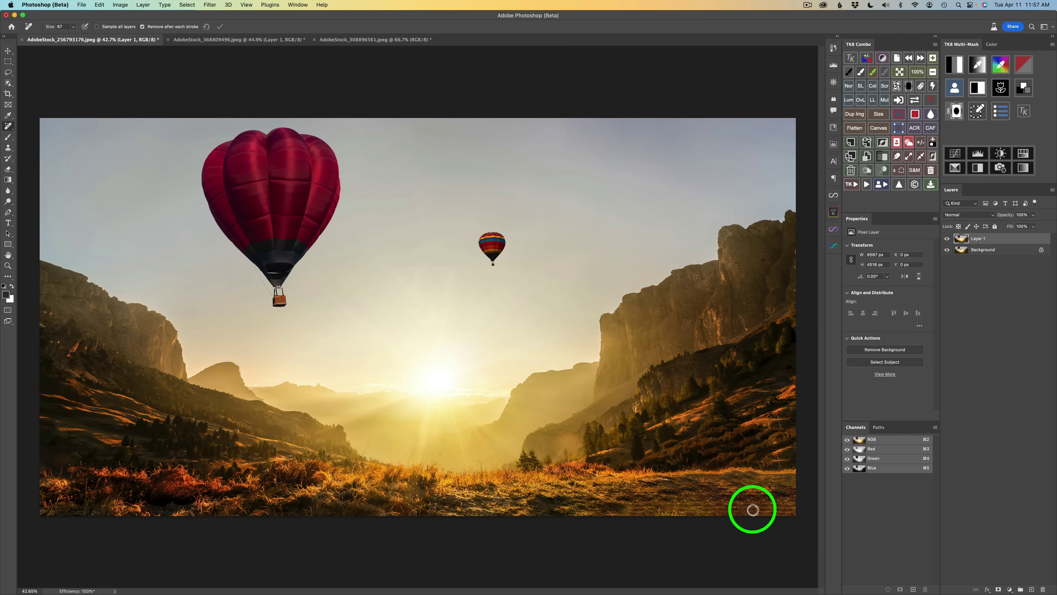
mouse_move(731, 494)
mouse_down()
mouse_move(720, 493)
mouse_move(795, 504)
mouse_move(781, 480)
mouse_move(727, 515)
mouse_up()
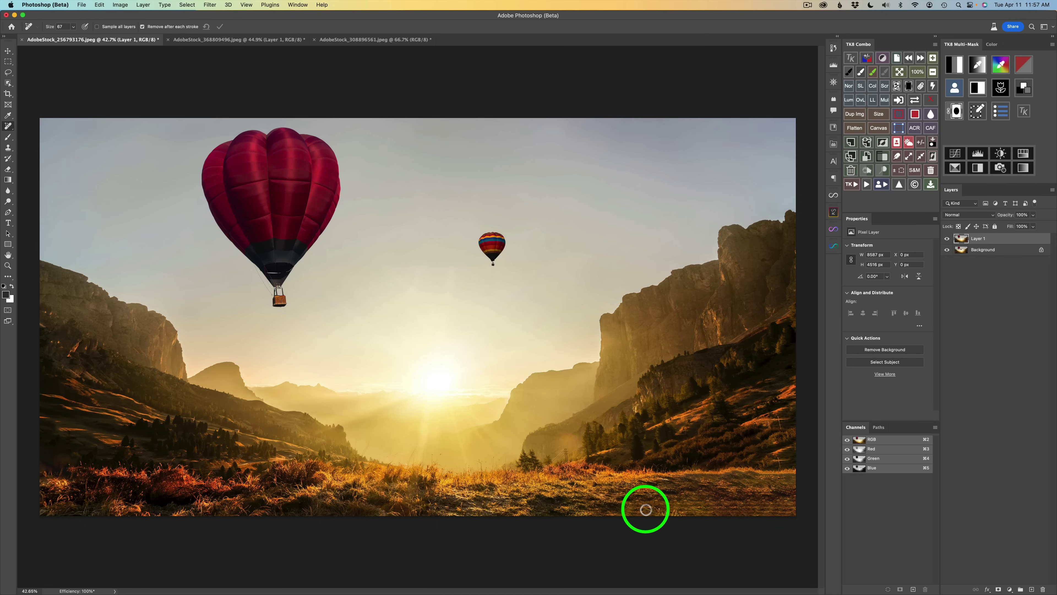
mouse_move(645, 508)
mouse_down()
mouse_move(714, 514)
mouse_move(694, 506)
mouse_up()
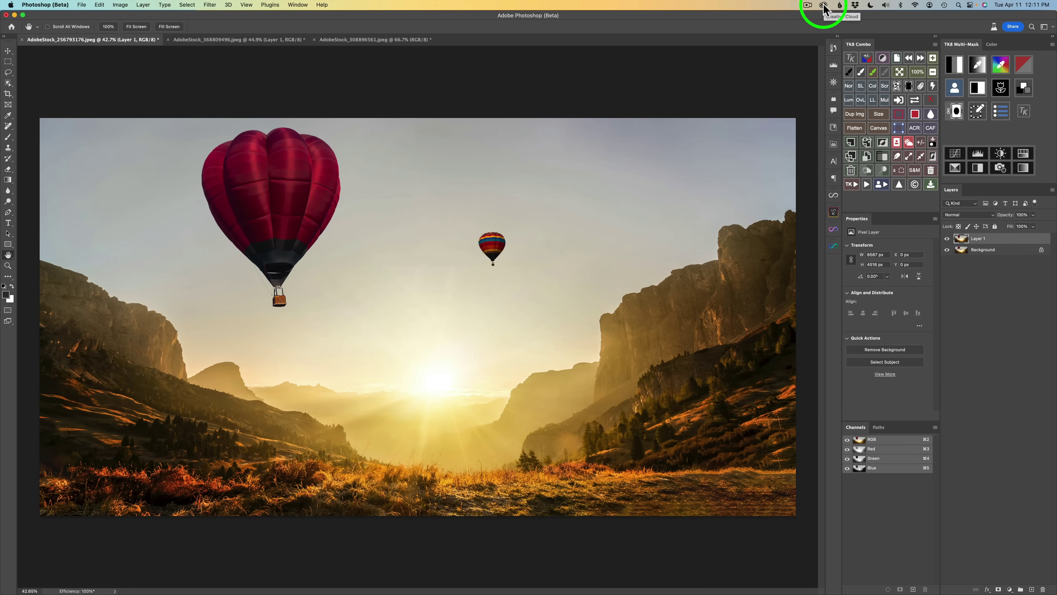
Switch to Creative Cloud, view the Beta apps category with its installed Photoshop (Beta) entry, and close the window.
click(824, 6)
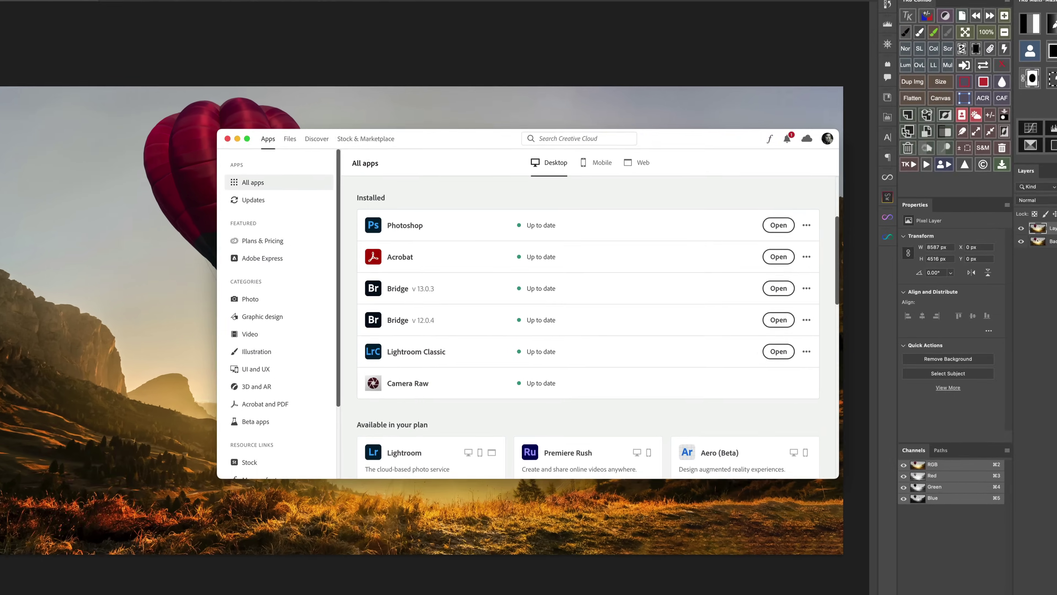
click(246, 179)
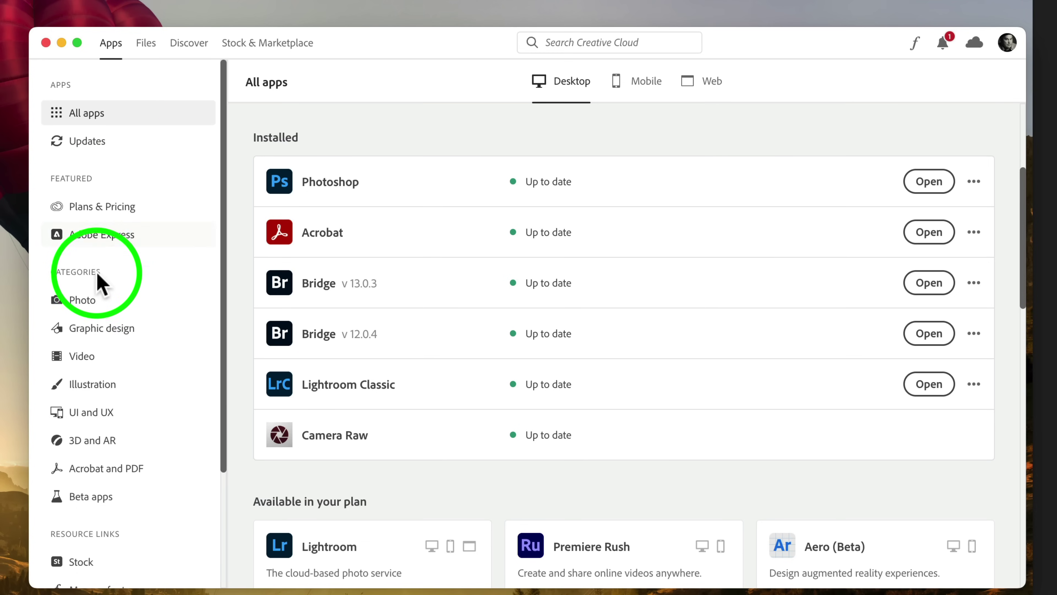
click(92, 497)
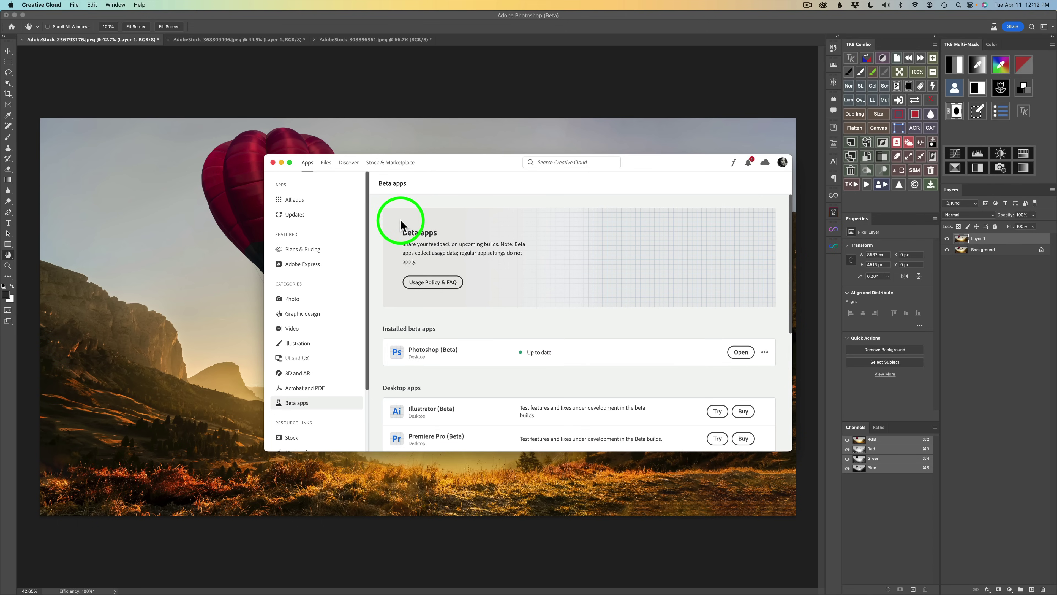
click(272, 162)
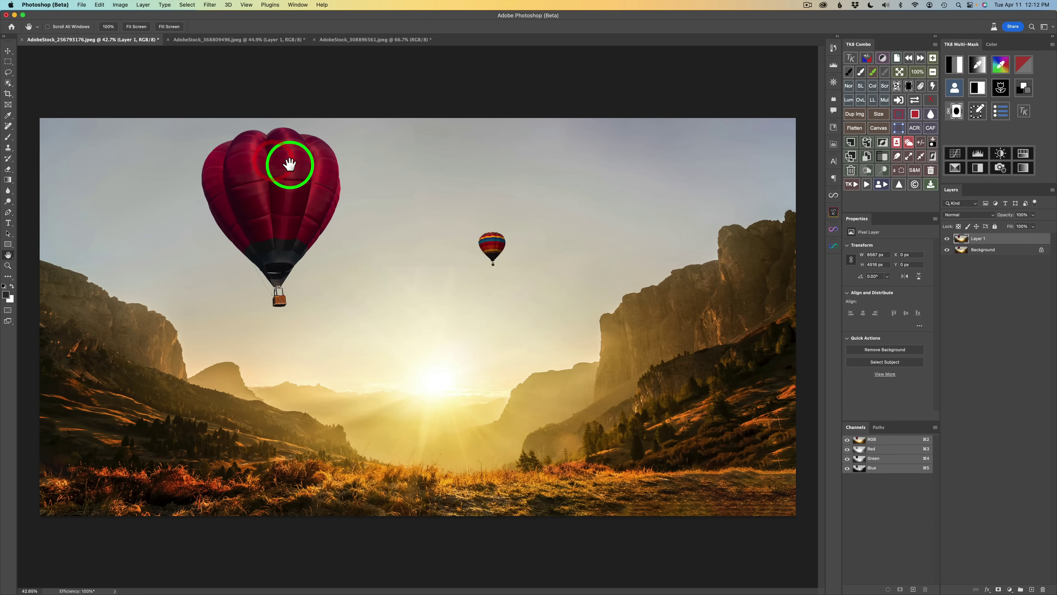
mouse_move(400, 581)
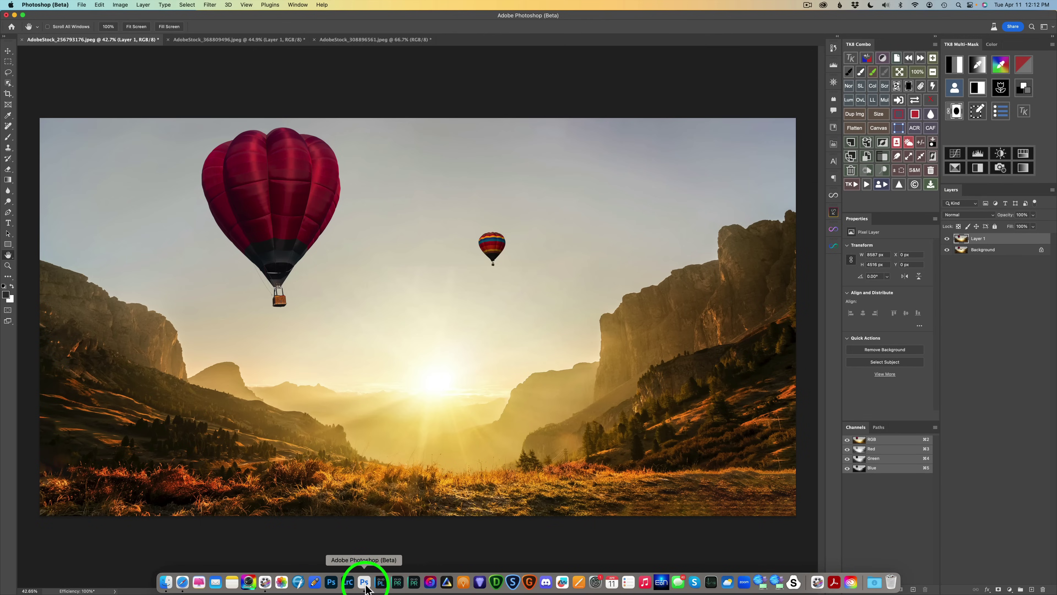